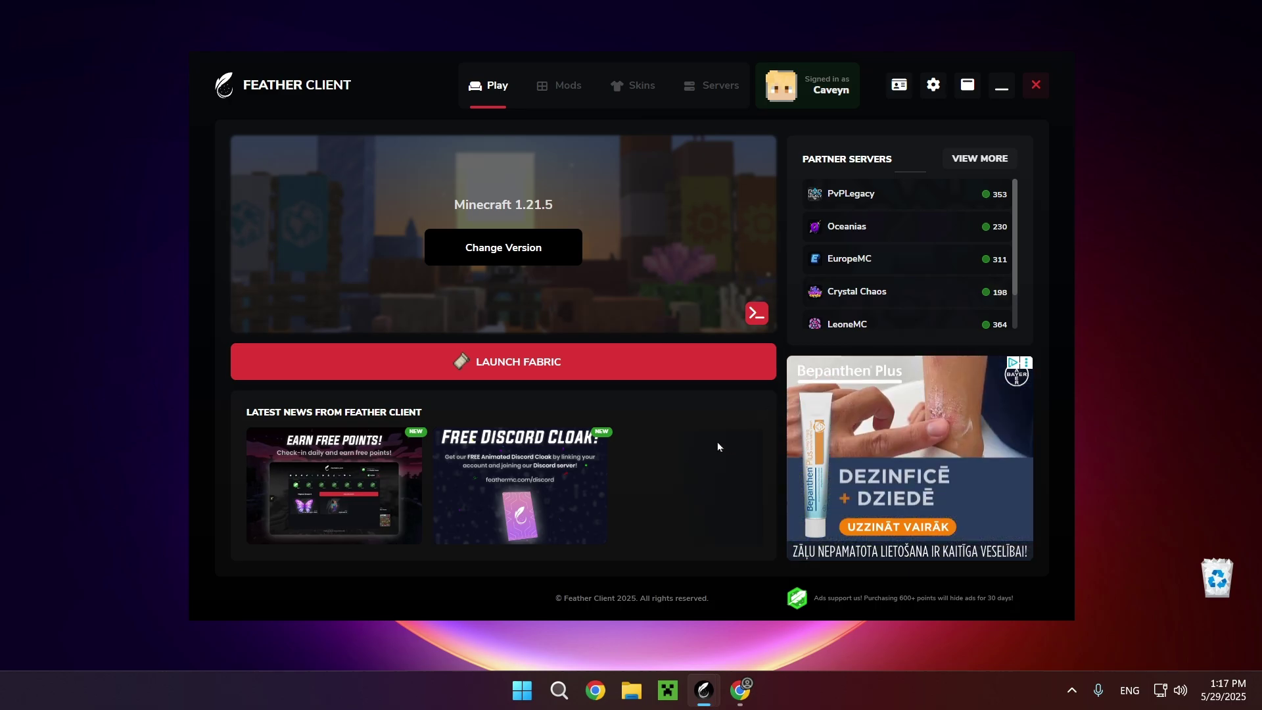
- Look through the available Minecraft versions and select 1.21.5 as the version to launch
left_click(485, 246)
scroll(631, 282, "down", 3)
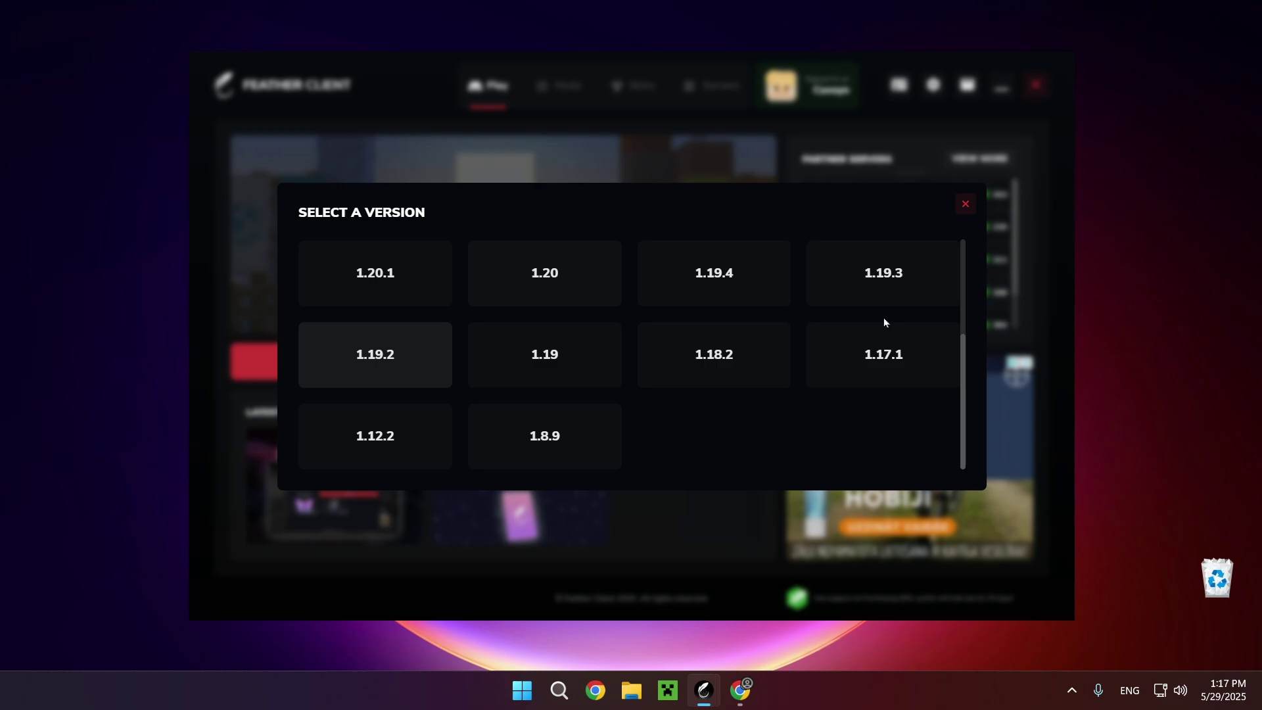
scroll(867, 384, "up", 1)
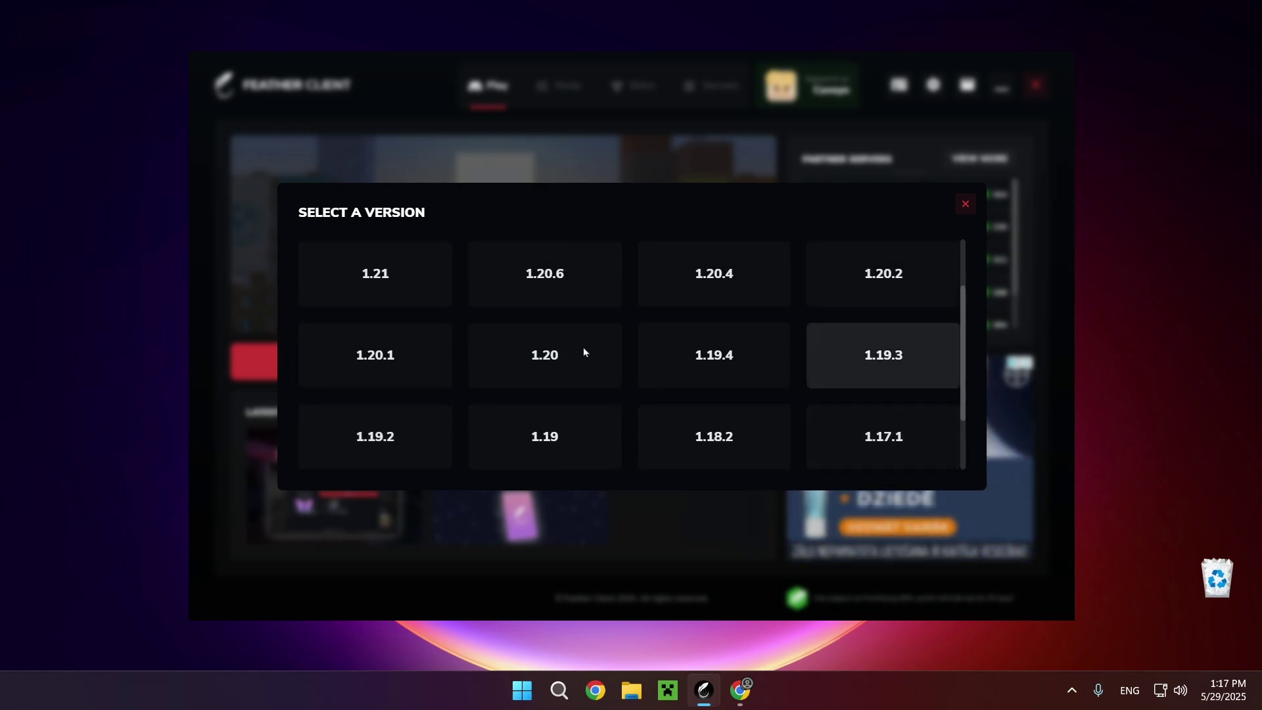
scroll(456, 356, "up", 1)
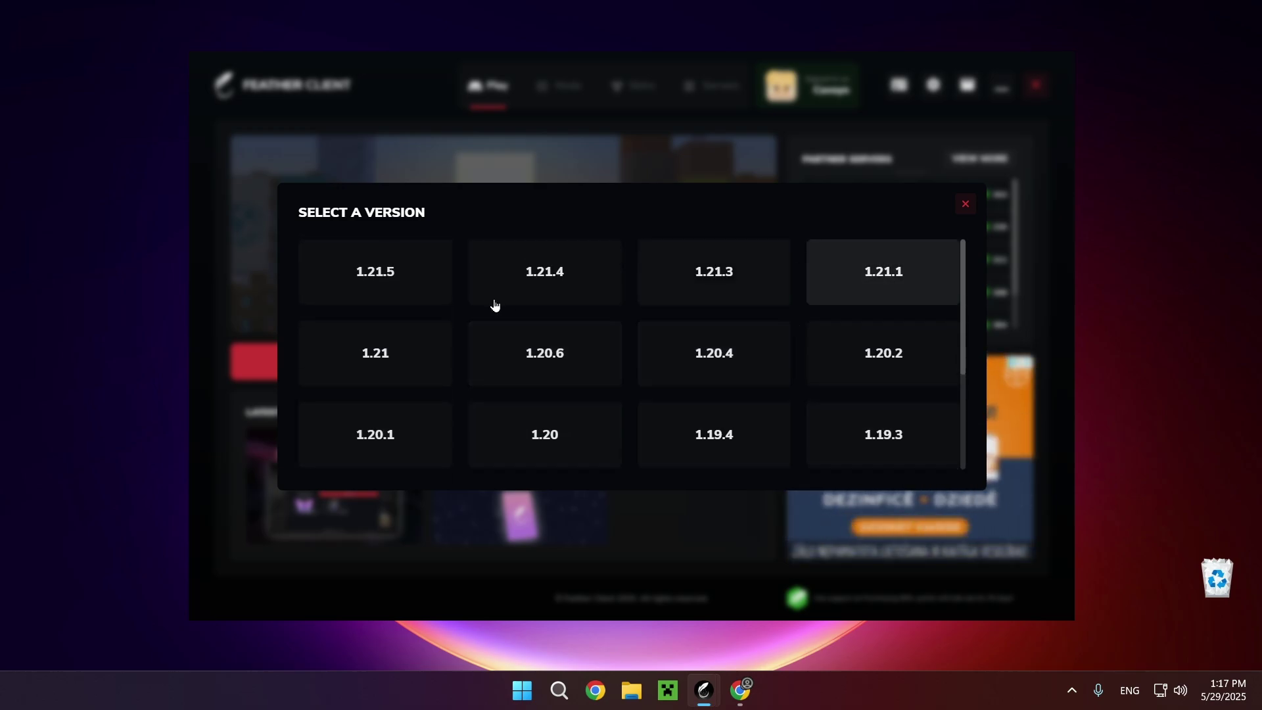
left_click(391, 286)
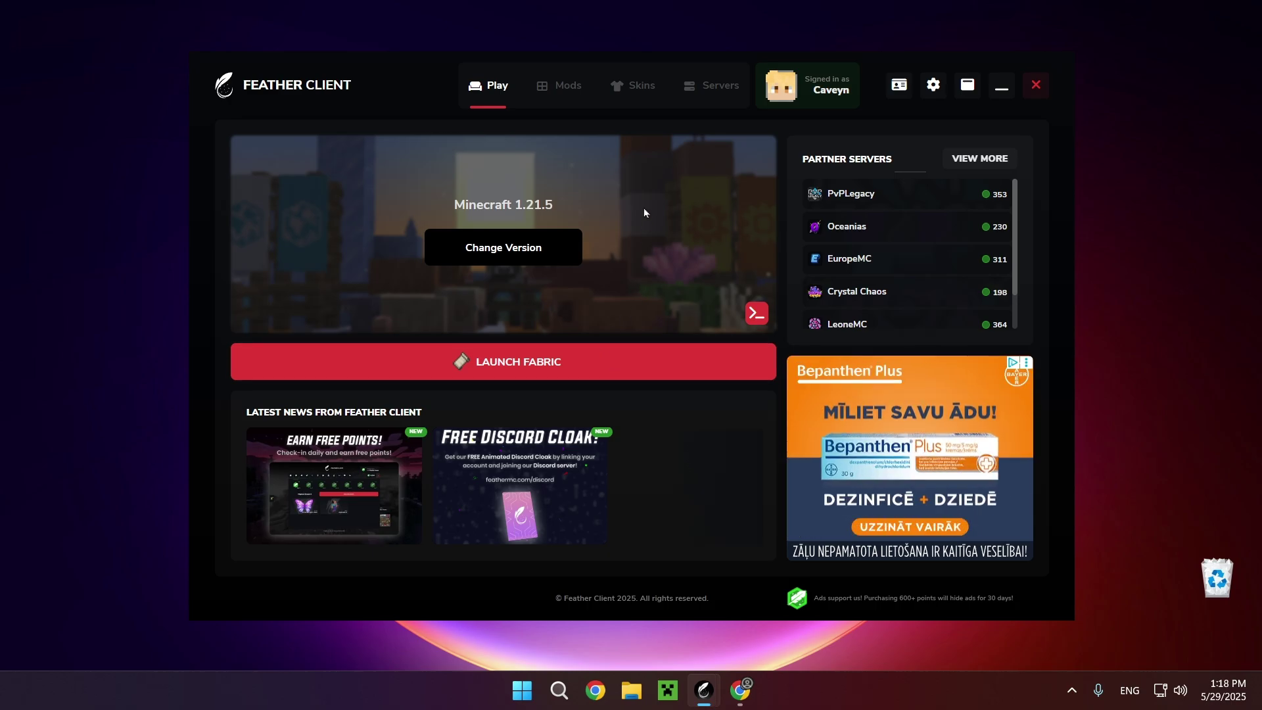
- Switch the mod manager to version 1.8.9, check the mod browser, and return to the installed mods
left_click(553, 103)
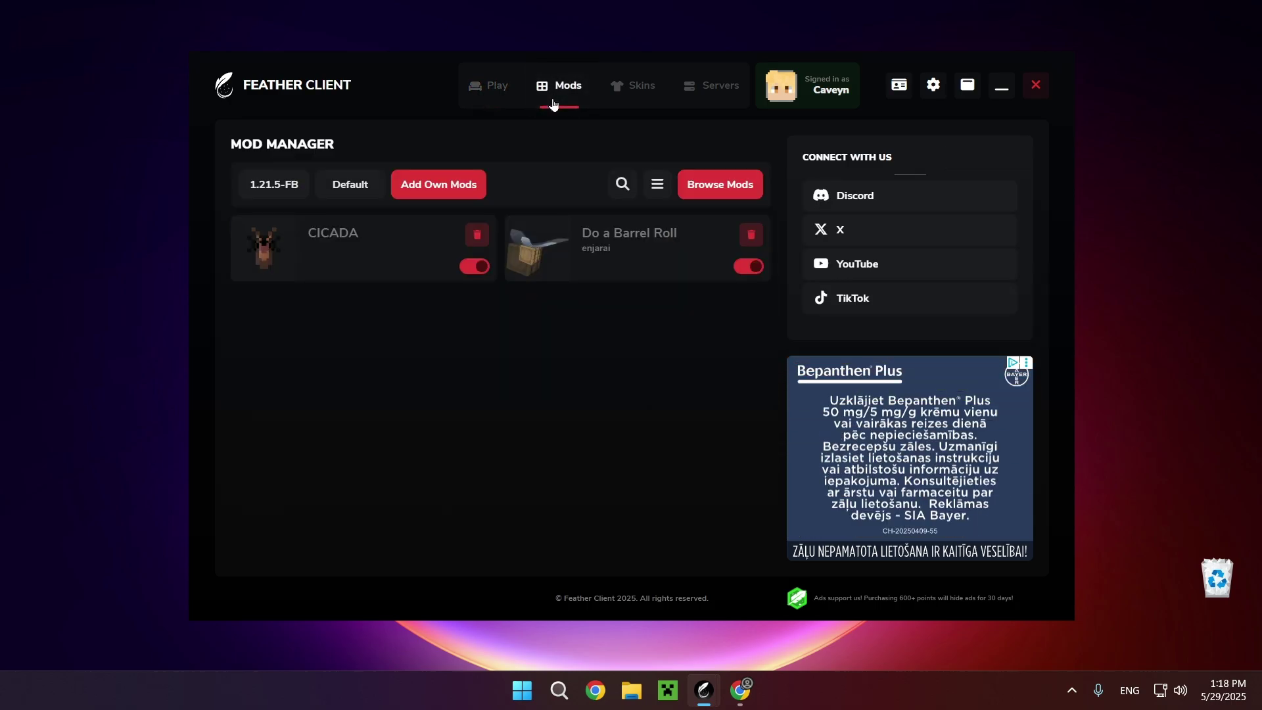
left_click(281, 190)
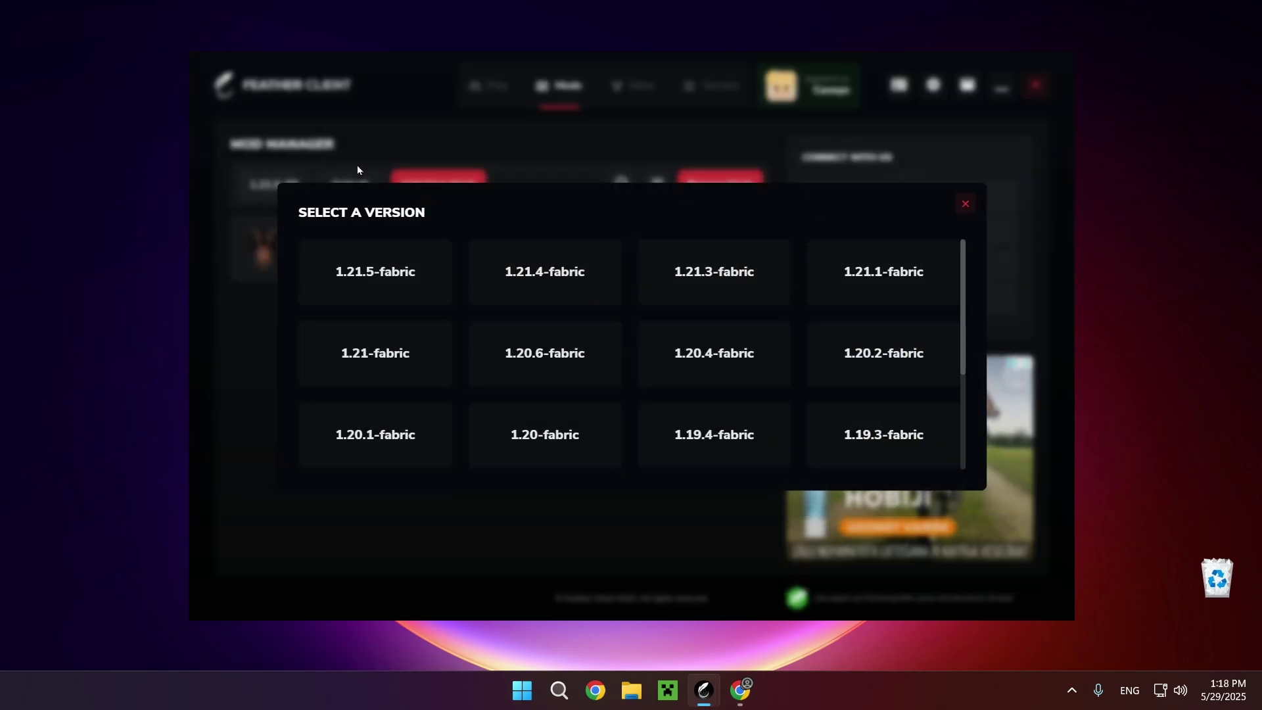
scroll(812, 331, "down", 3)
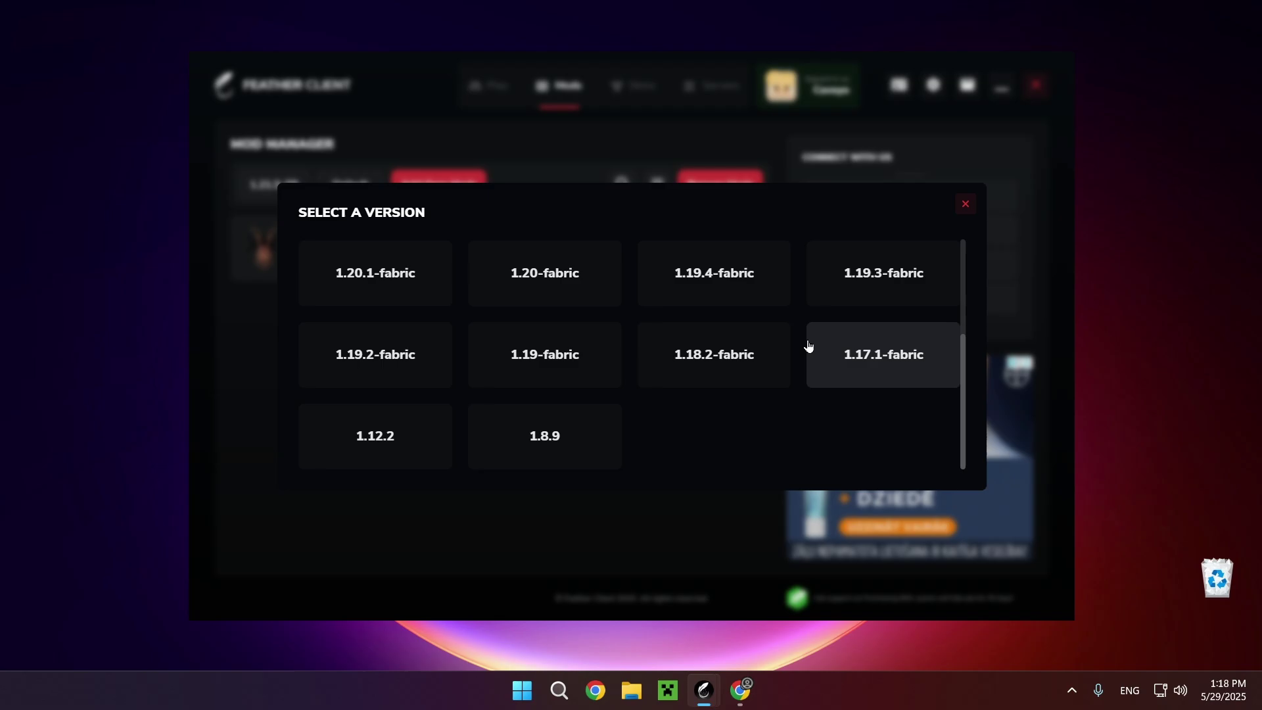
left_click(549, 435)
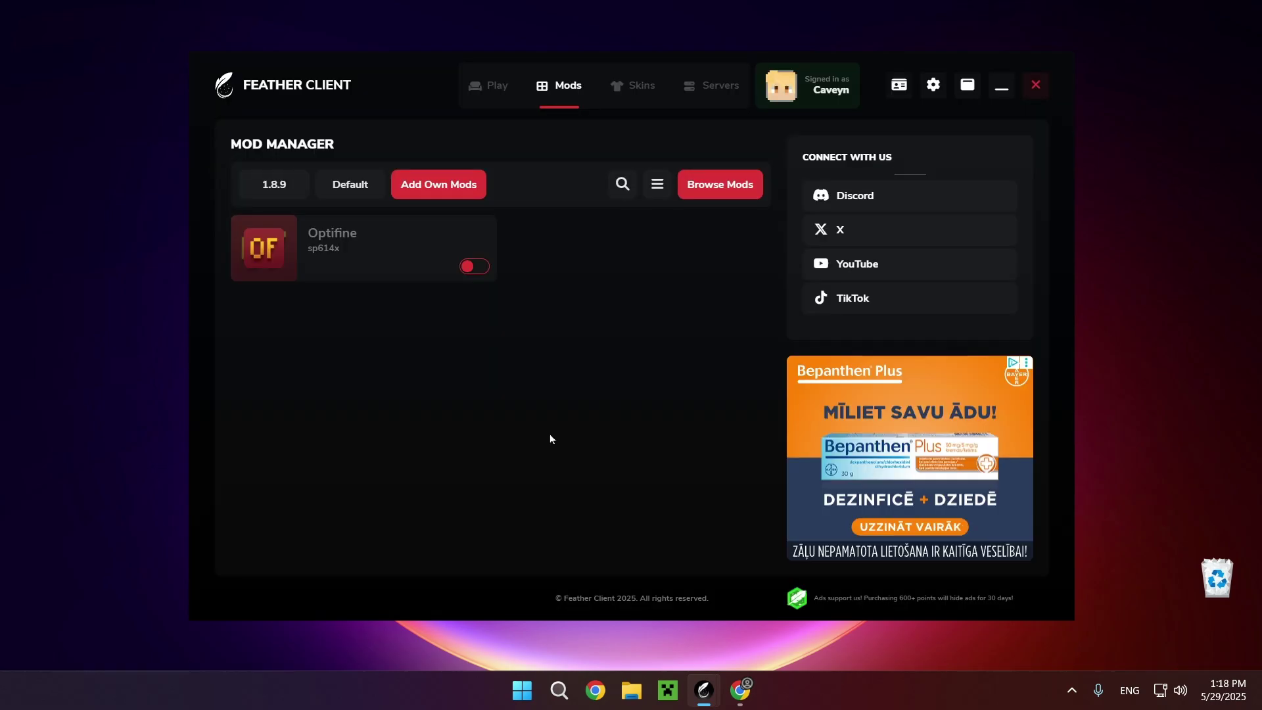
left_click(736, 195)
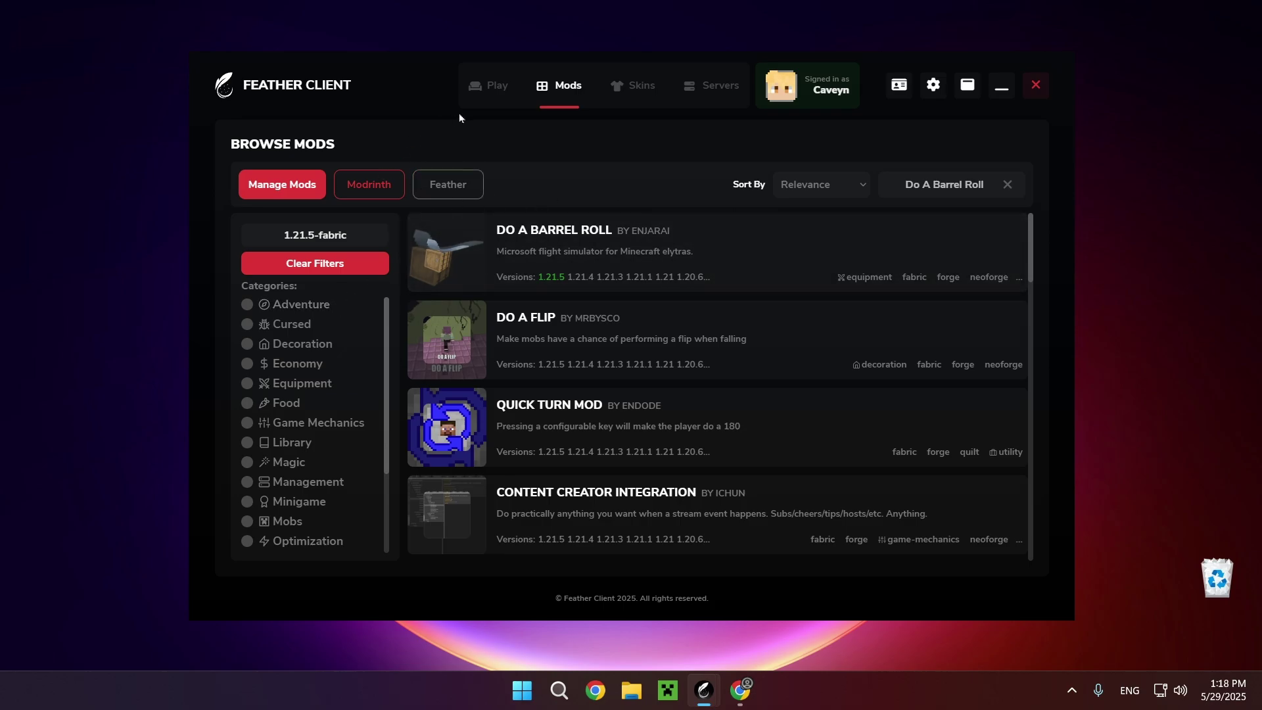
left_click(299, 194)
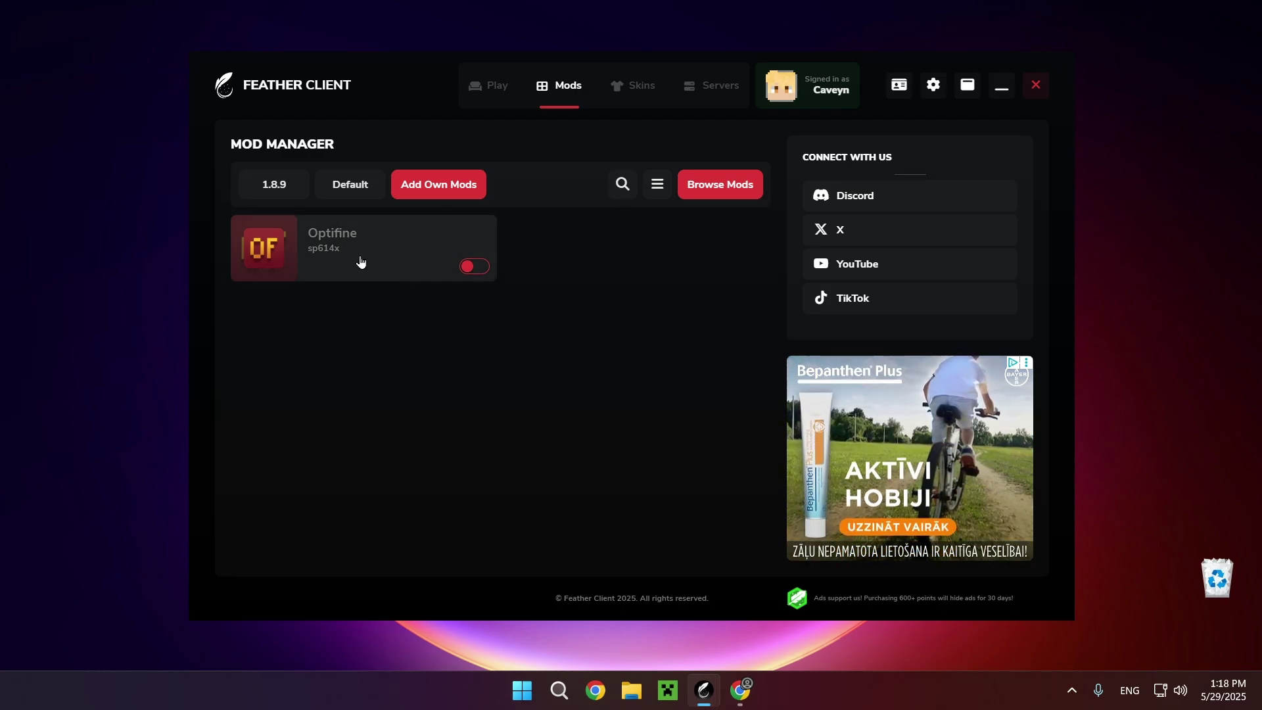
- Set the mod manager to 1.21.5-fabric and delete the CICADA and Do a Barrel Roll mods
left_click(271, 194)
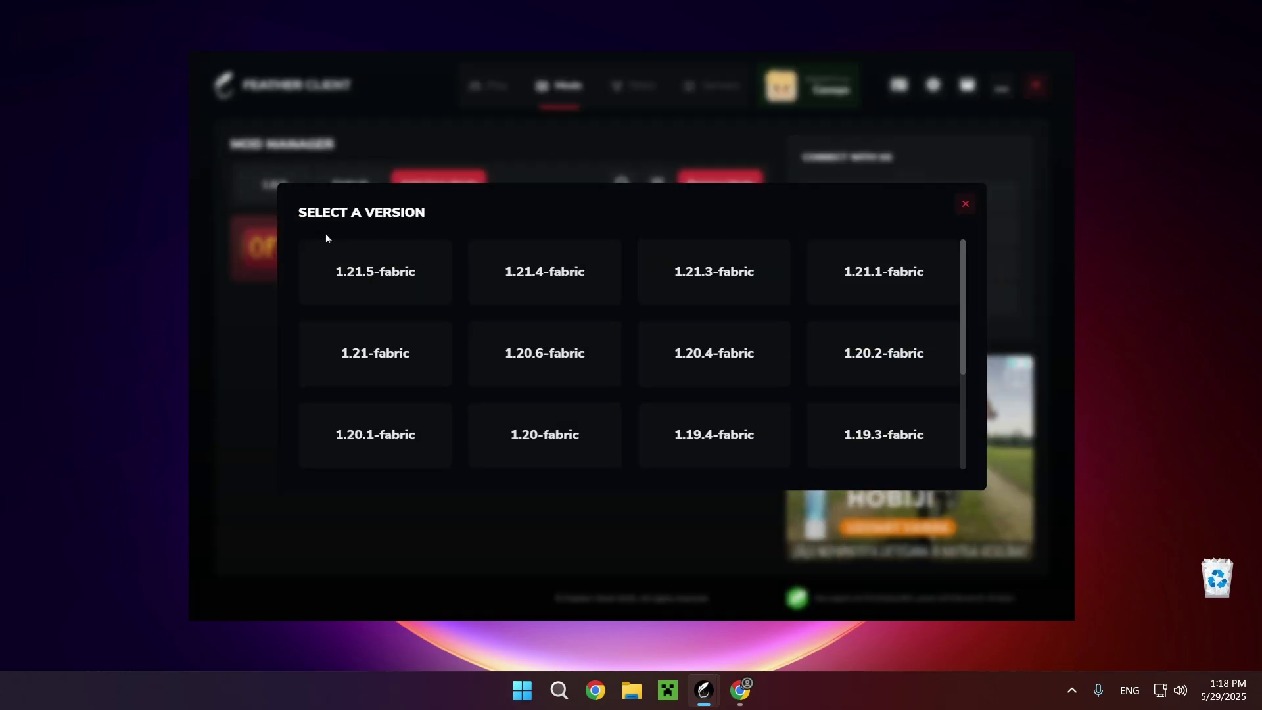
left_click(358, 271)
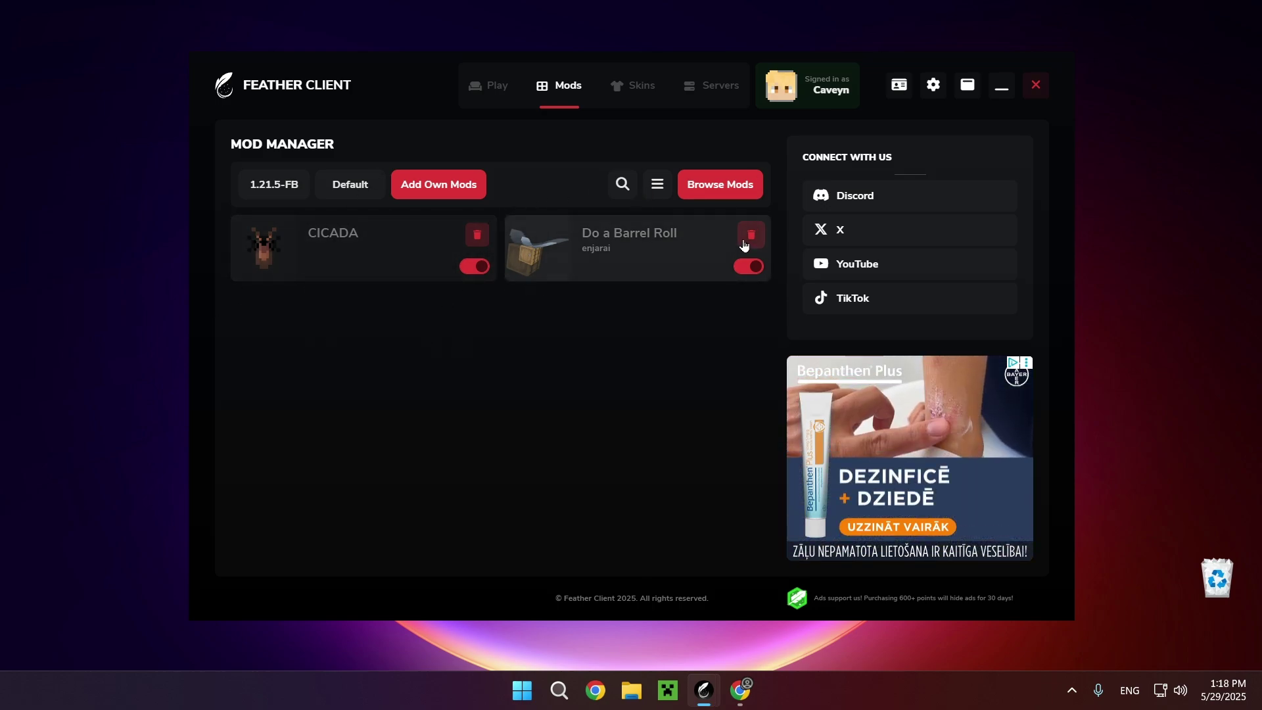
left_click(477, 235)
left_click(478, 235)
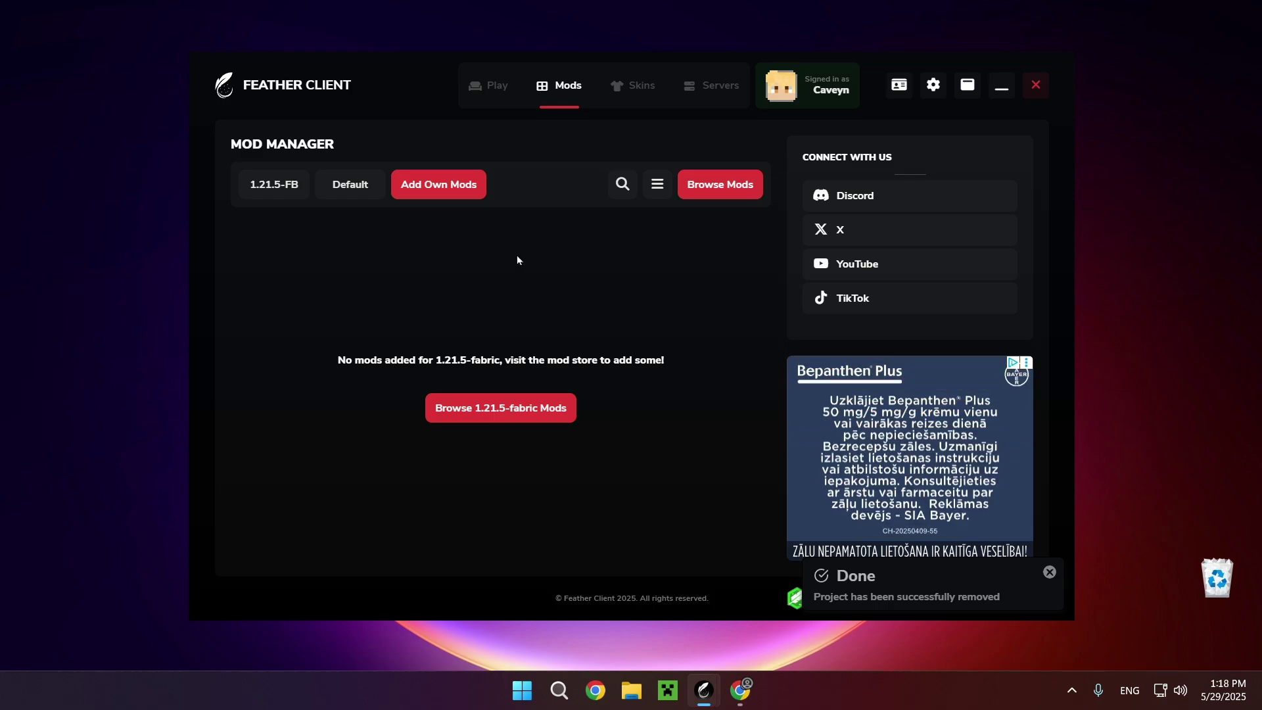
- Inspect the folder for self-added 1.21.5-fabric mods and close its window
left_click(456, 183)
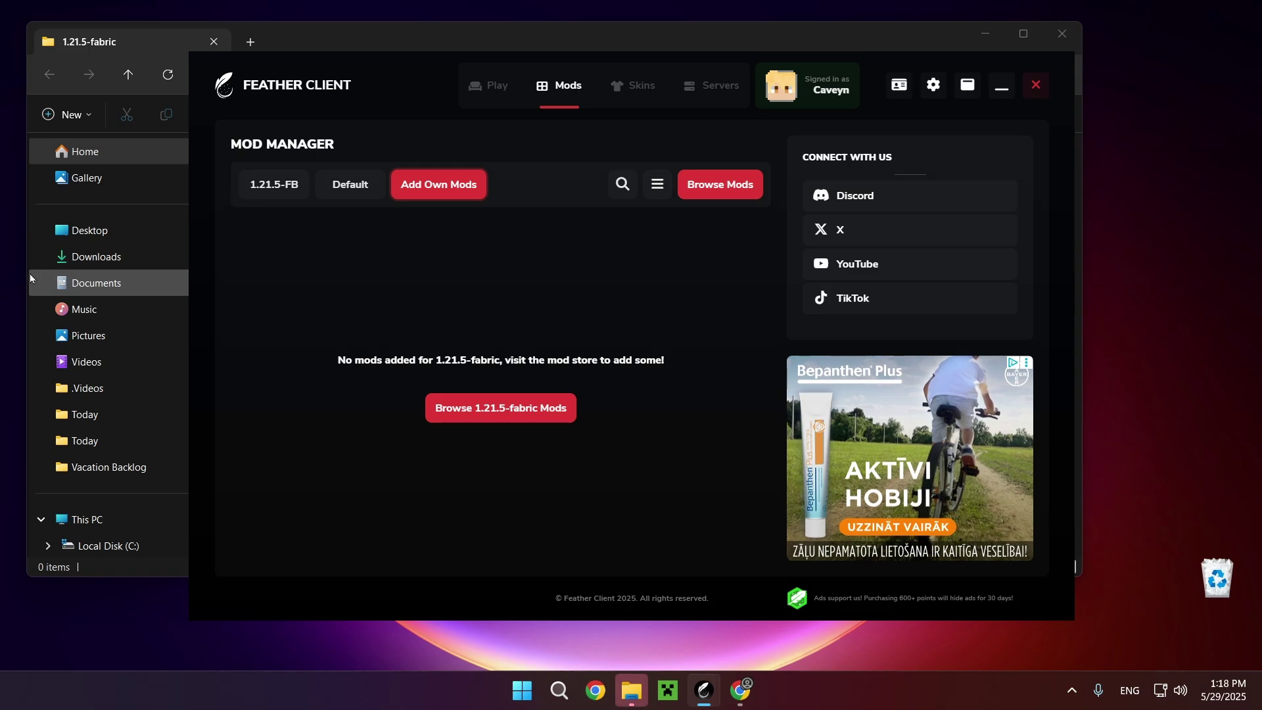
left_click(29, 273)
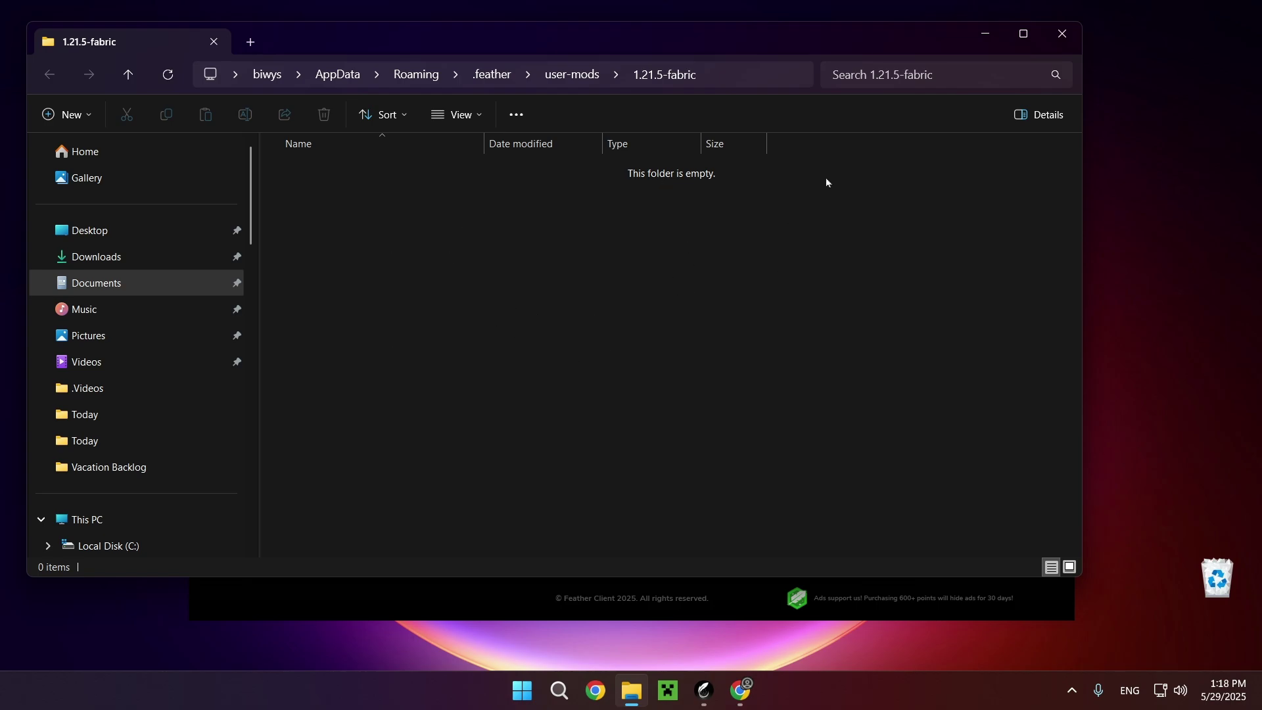
left_click_drag(825, 176, 449, 559)
left_click(1052, 32)
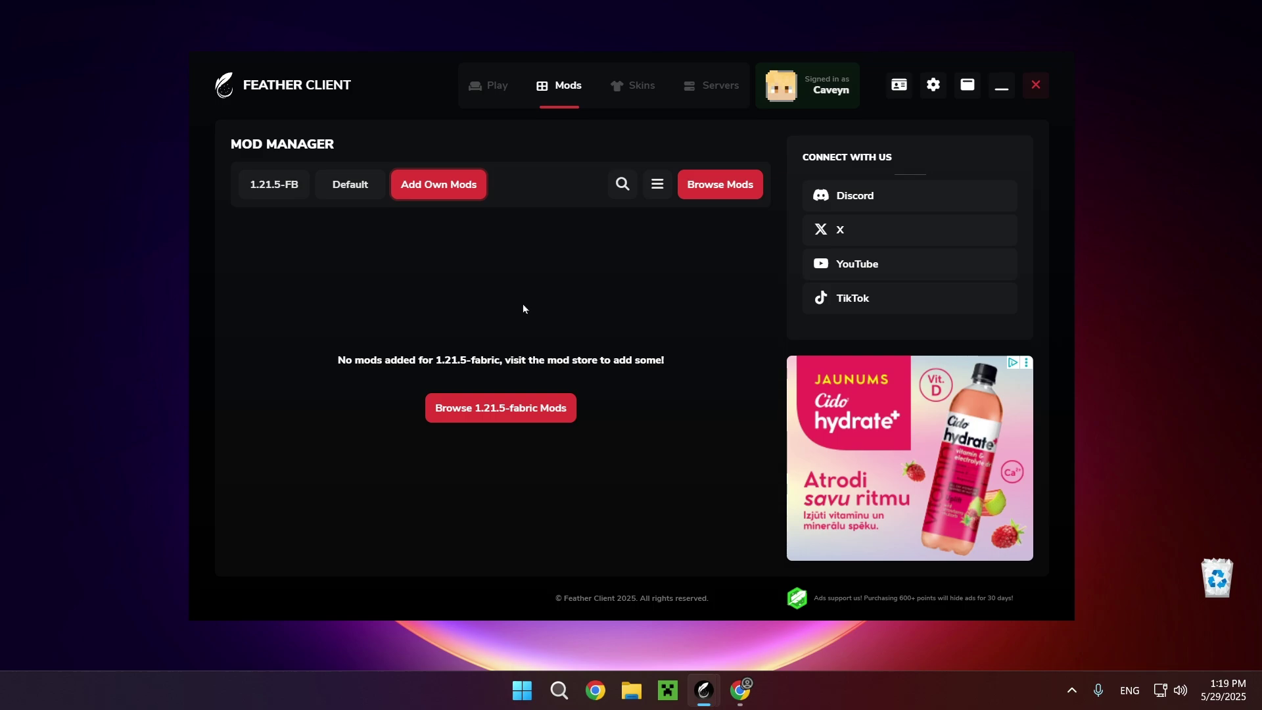
- Open the mod browser for 1.21.5-fabric and clear the existing mod search
left_click(494, 415)
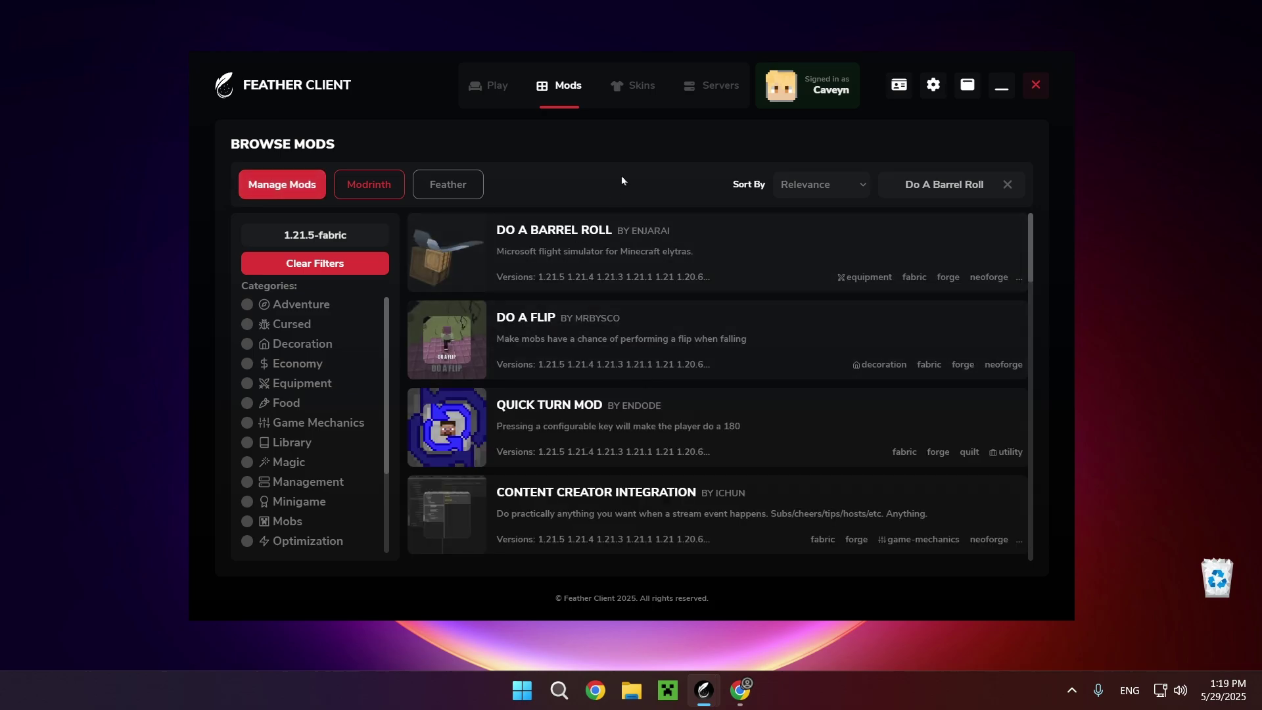
left_click(1007, 184)
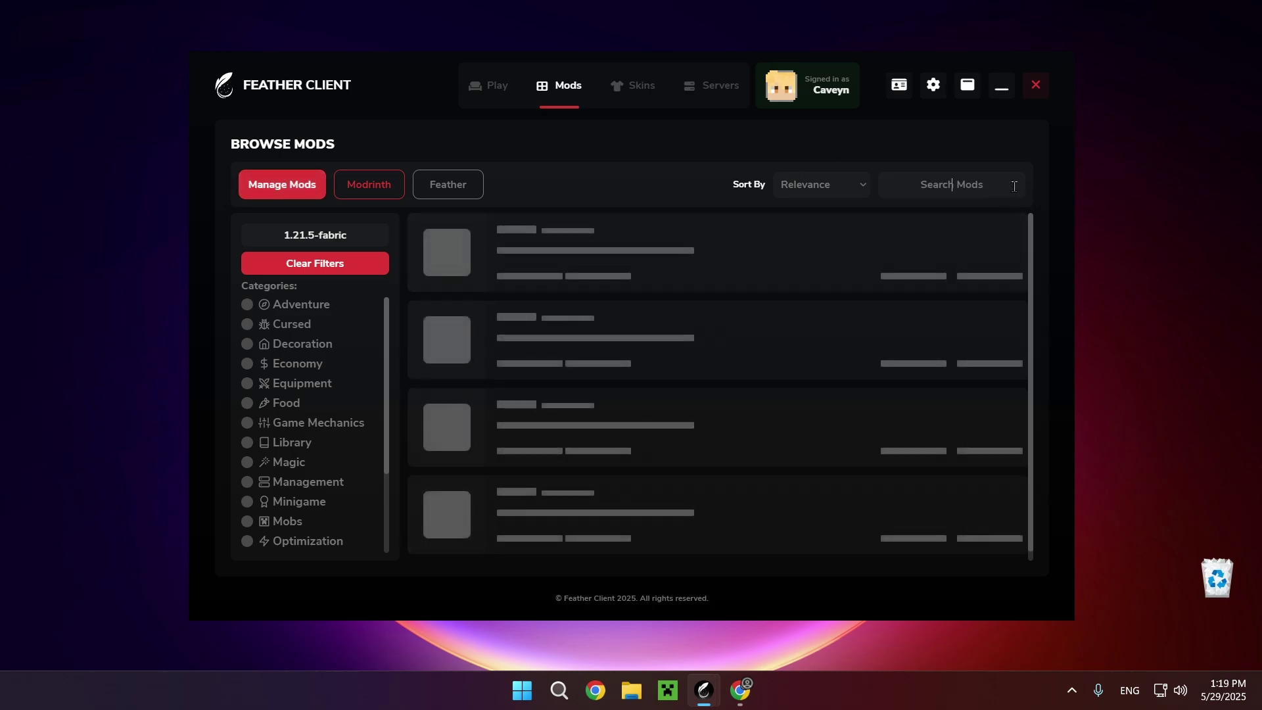
- Look through the complete list of mods offered by Feather
left_click(442, 186)
scroll(510, 309, "down", 15)
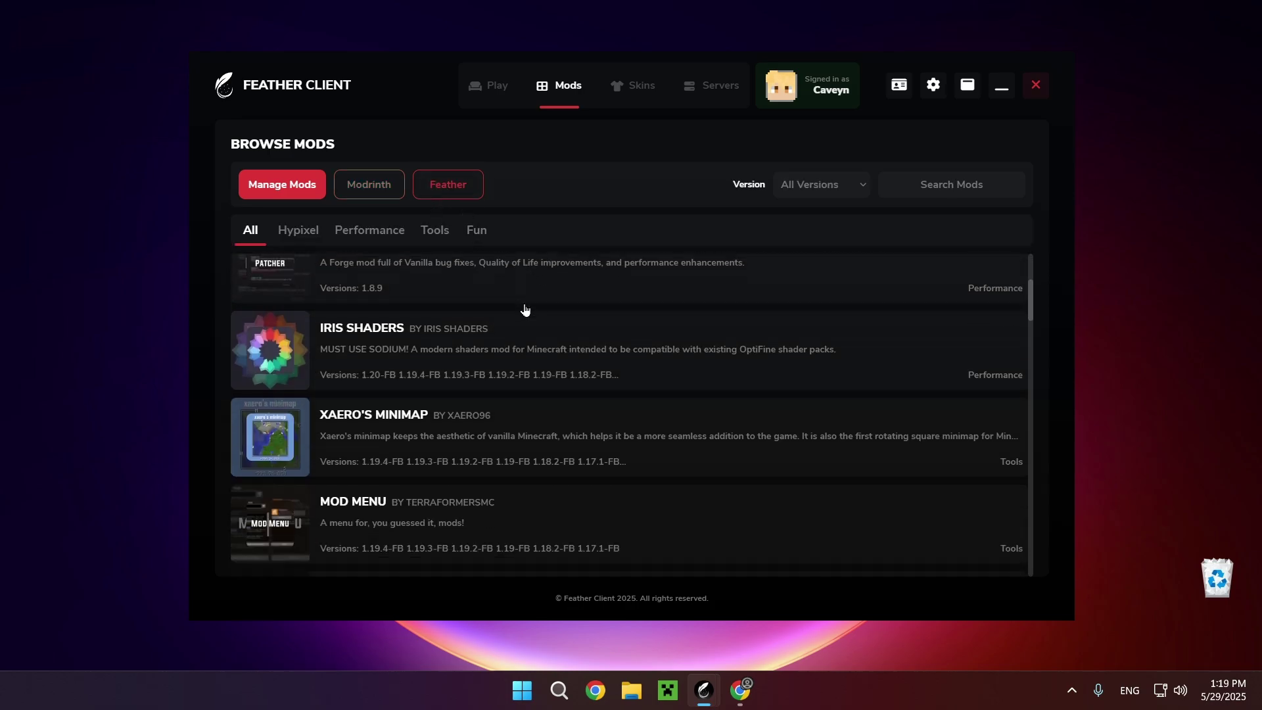
scroll(410, 362, "down", 12)
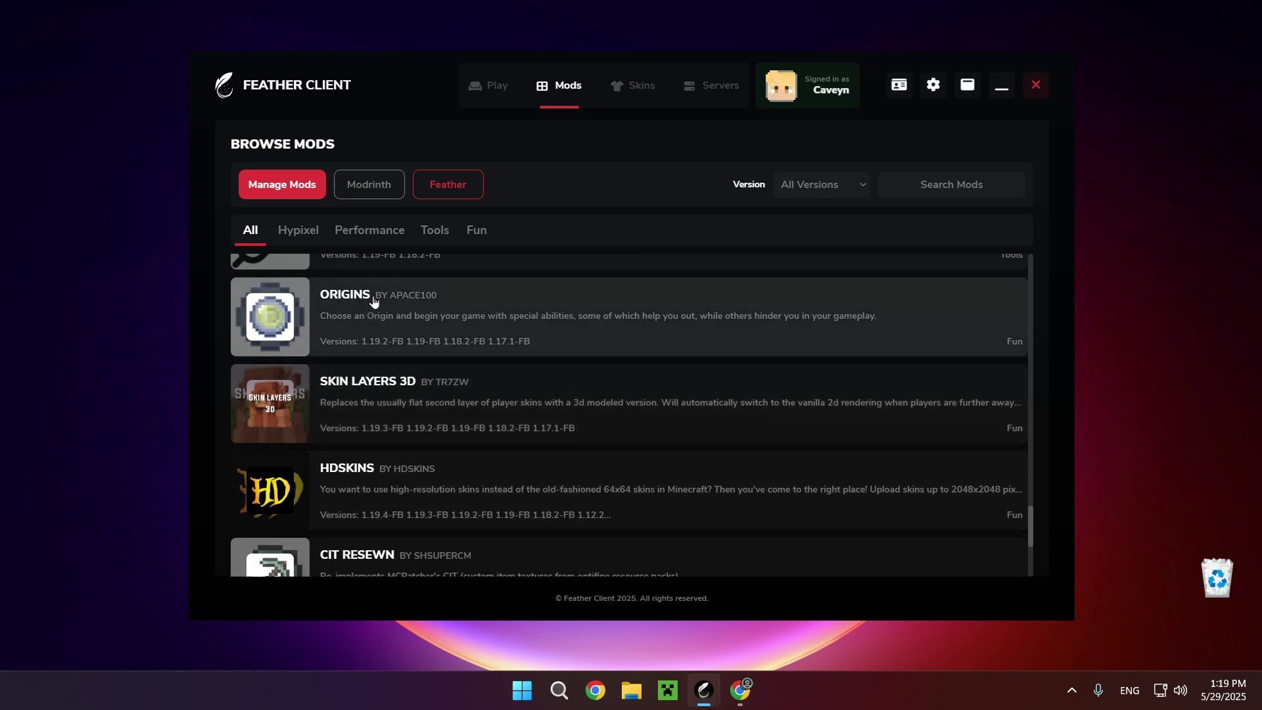
scroll(372, 301, "down", 3)
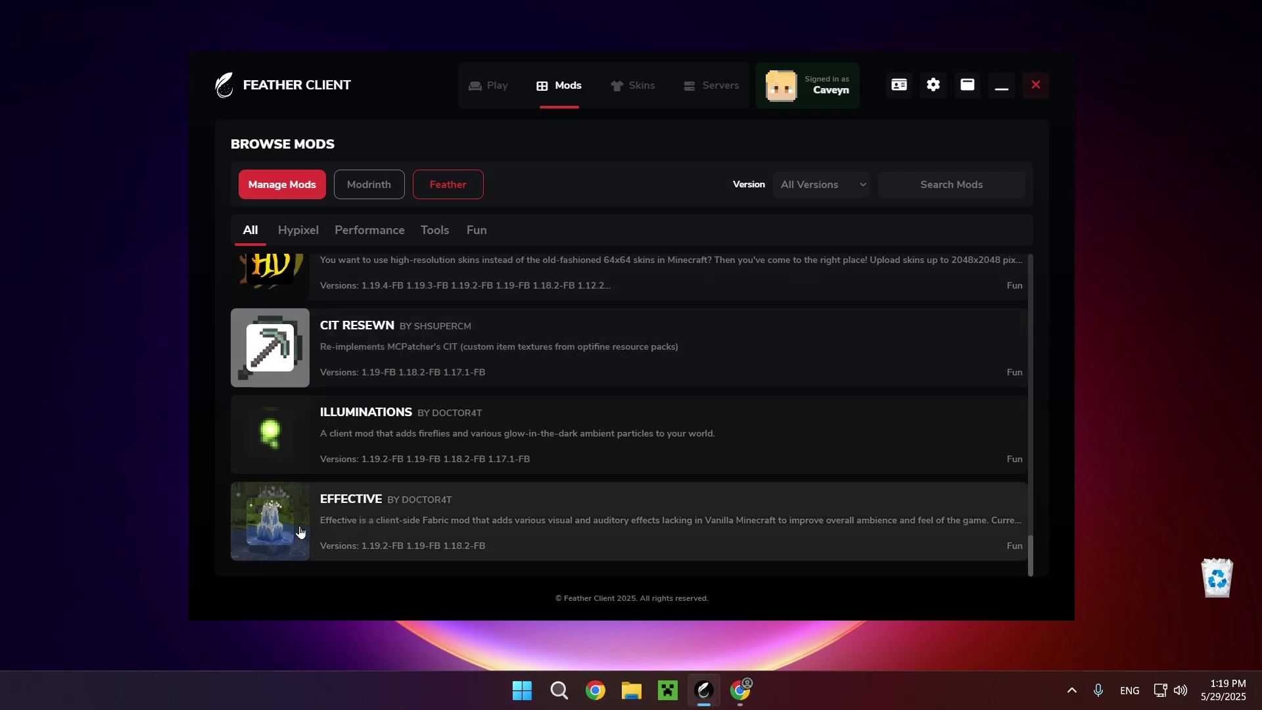
scroll(340, 503, "up", 10)
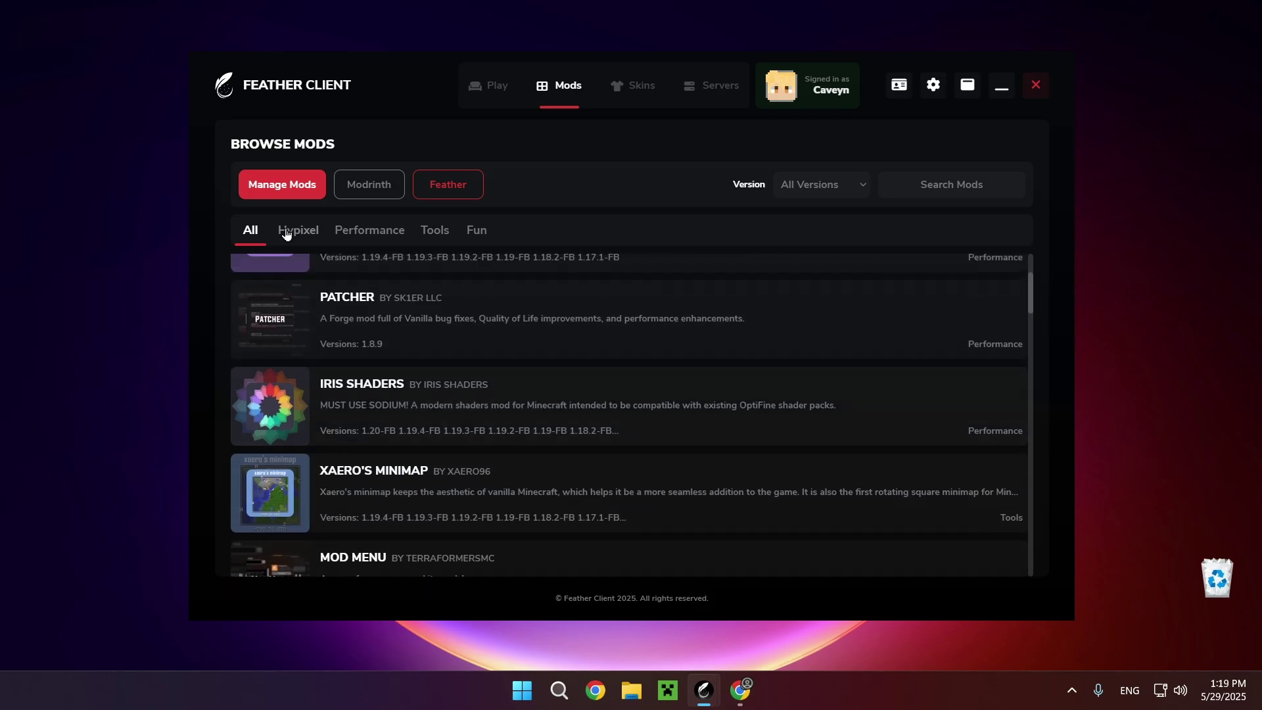
- Examine the Feather mods in the Hypixel, Performance, Tools and Fun categories
left_click(298, 230)
scroll(355, 347, "up", 3)
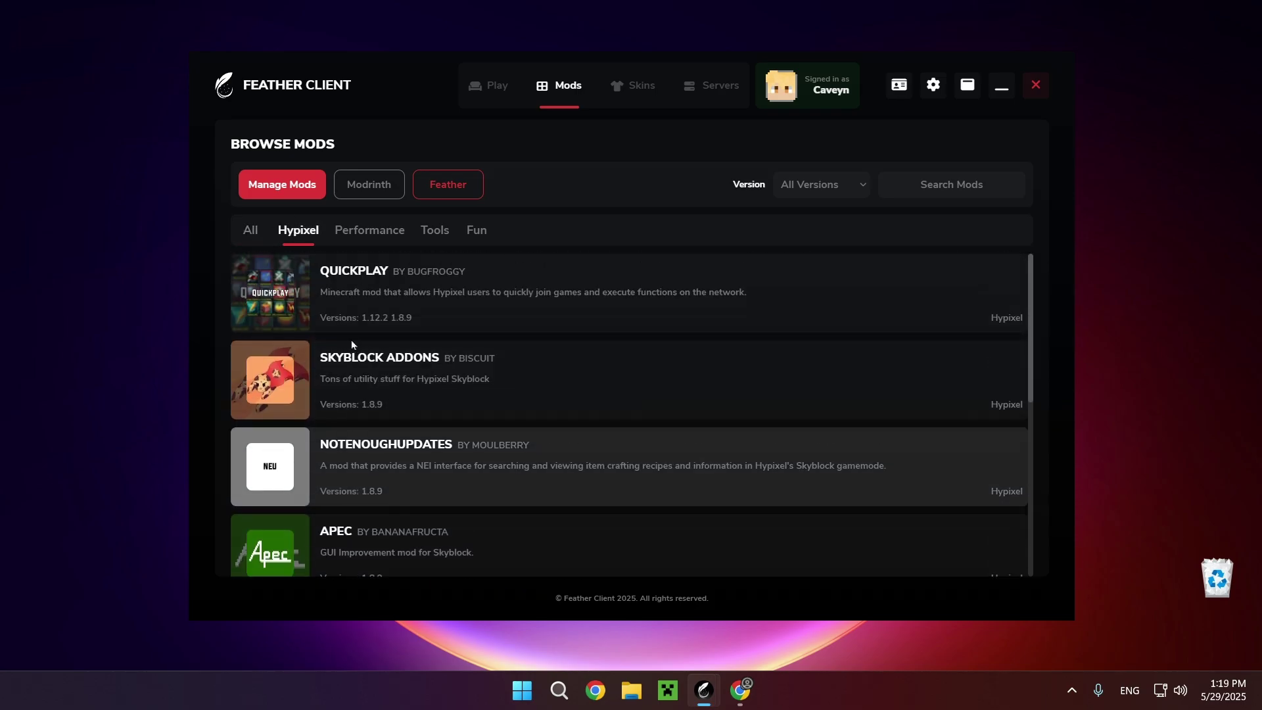
left_click(370, 230)
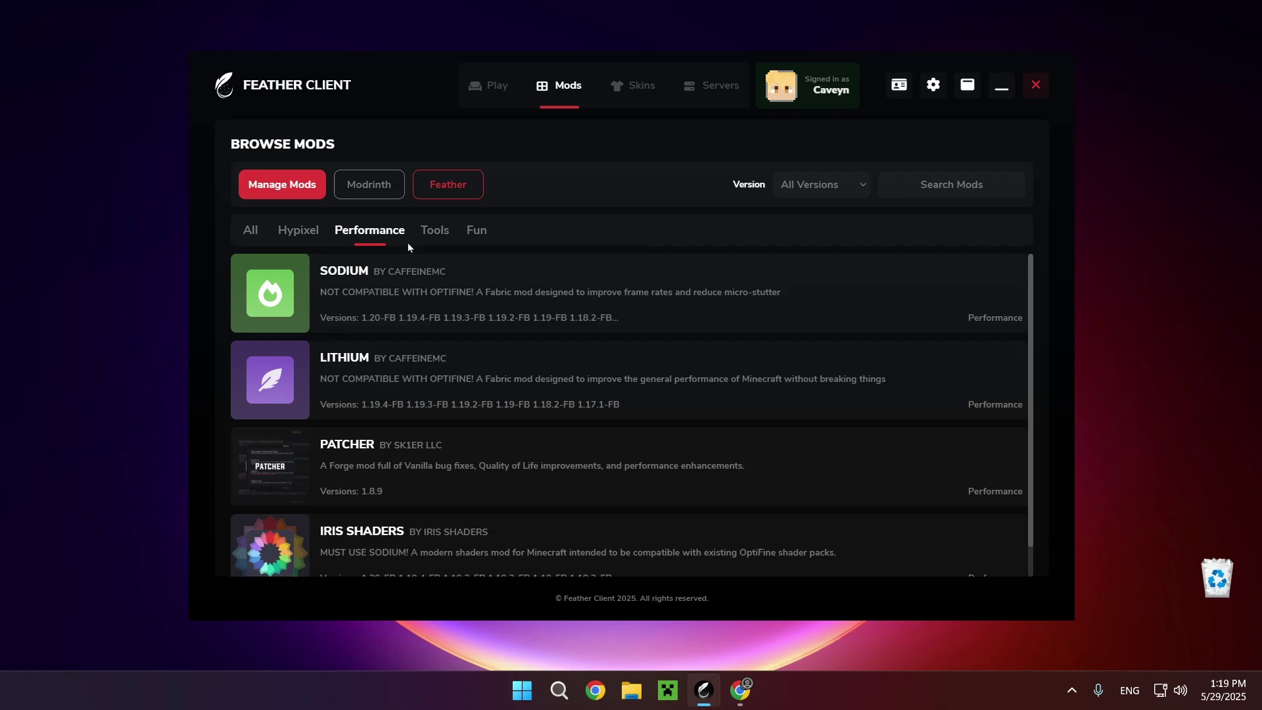
left_click(435, 231)
left_click(477, 231)
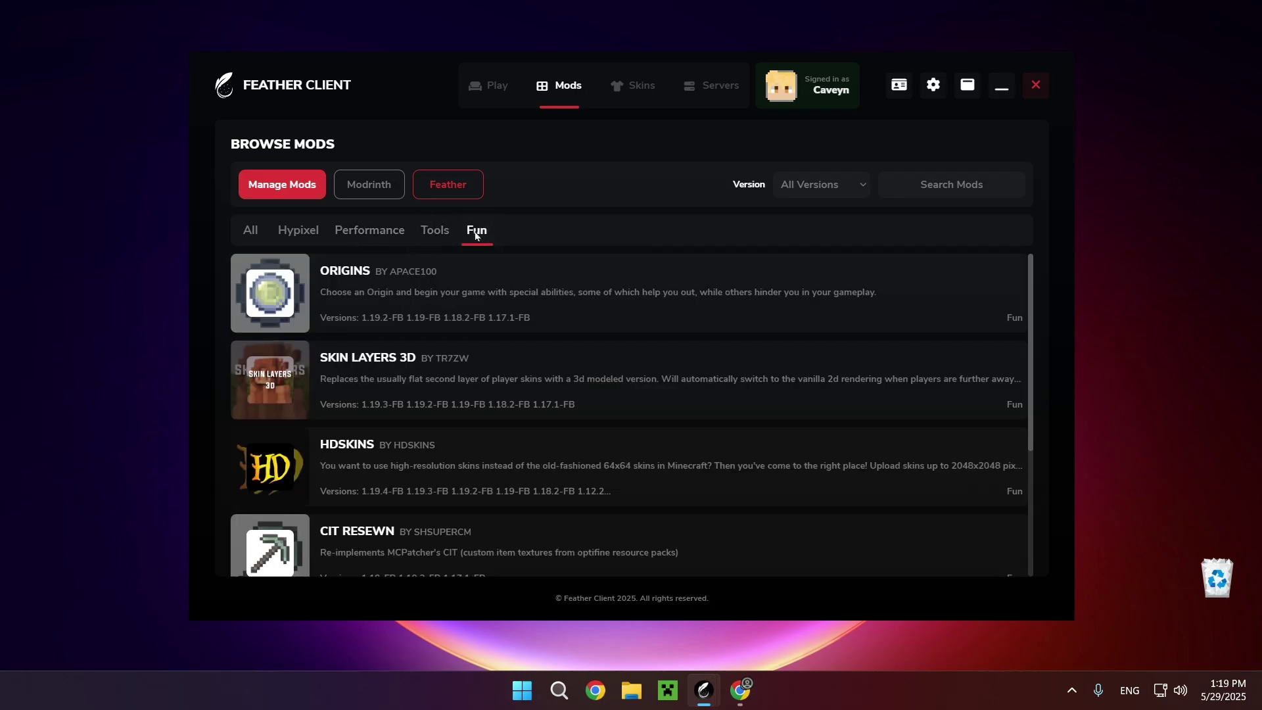
scroll(416, 397, "down", 3)
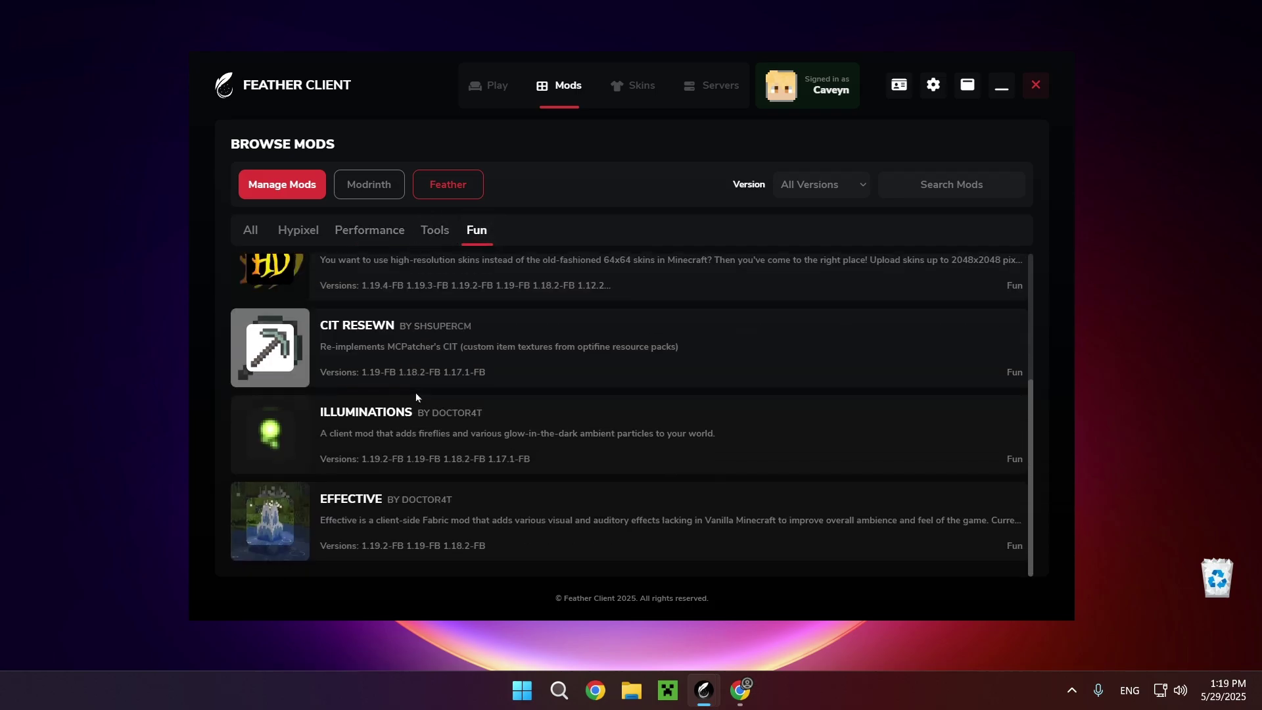
scroll(418, 395, "up", 3)
scroll(388, 415, "down", 3)
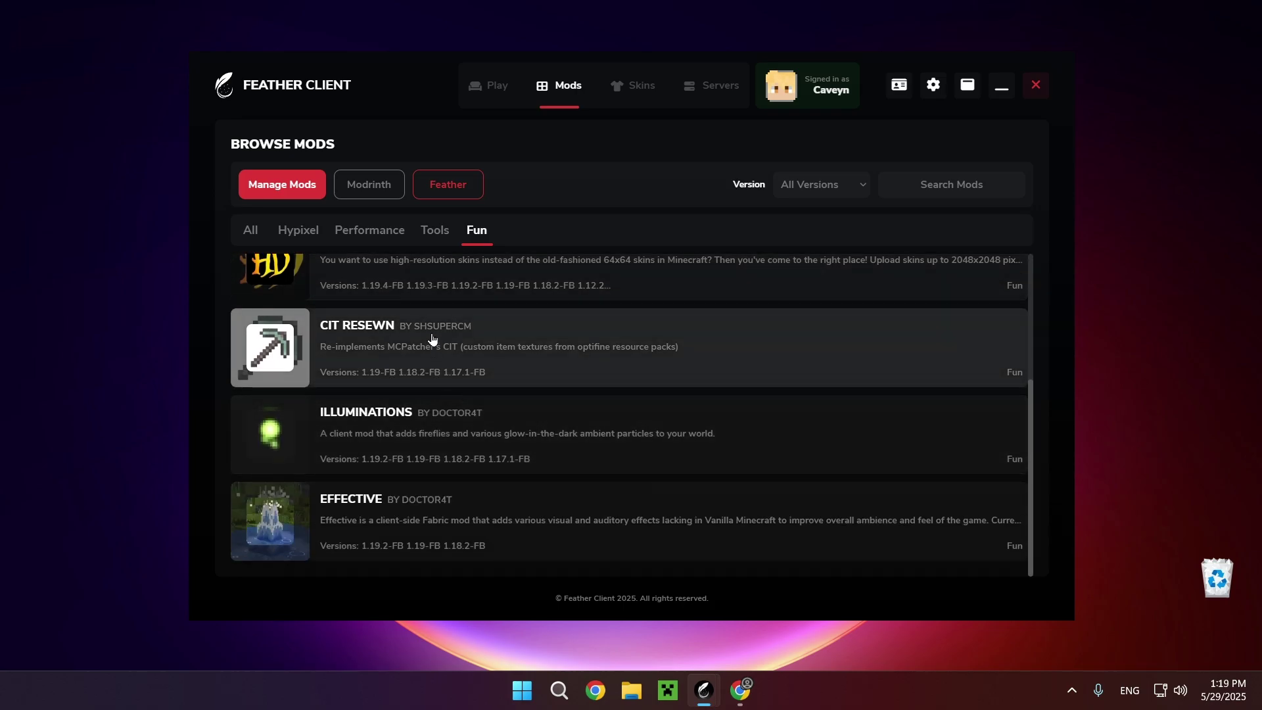
- Filter the Modrinth mods by the Game Mechanics and Economy categories, and remove both filters again
left_click(367, 184)
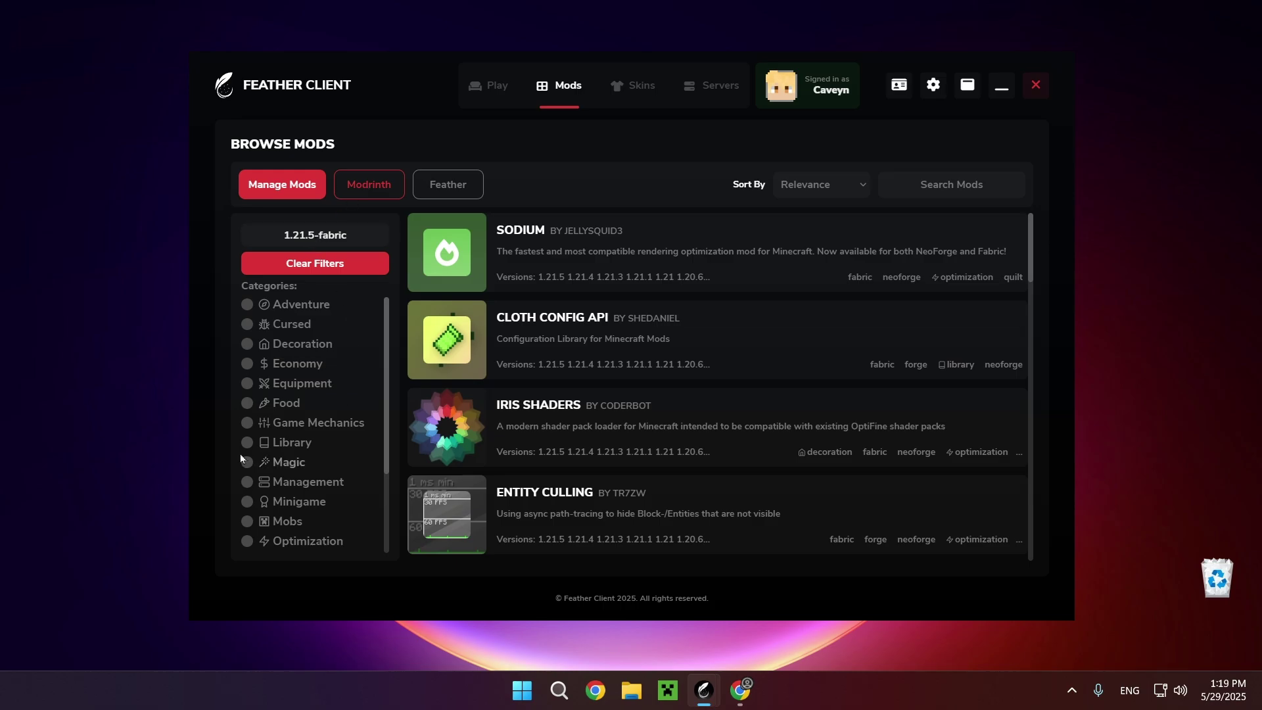
left_click(247, 422)
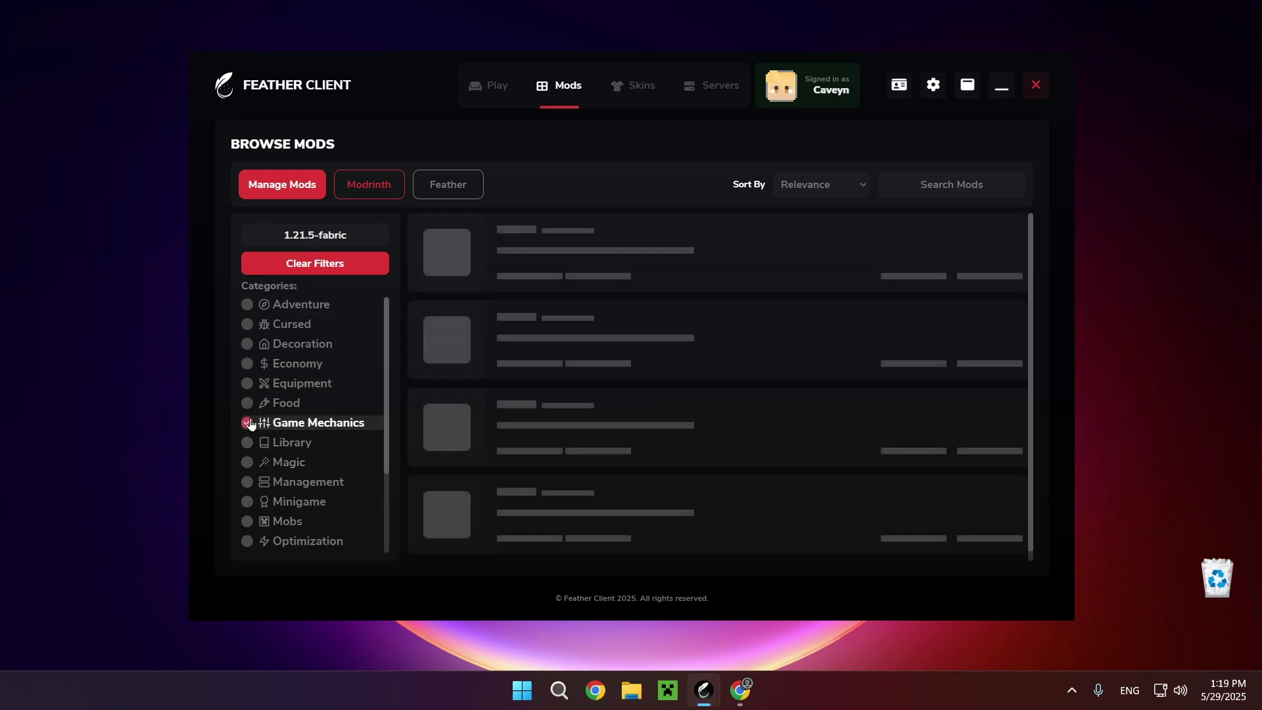
left_click(247, 364)
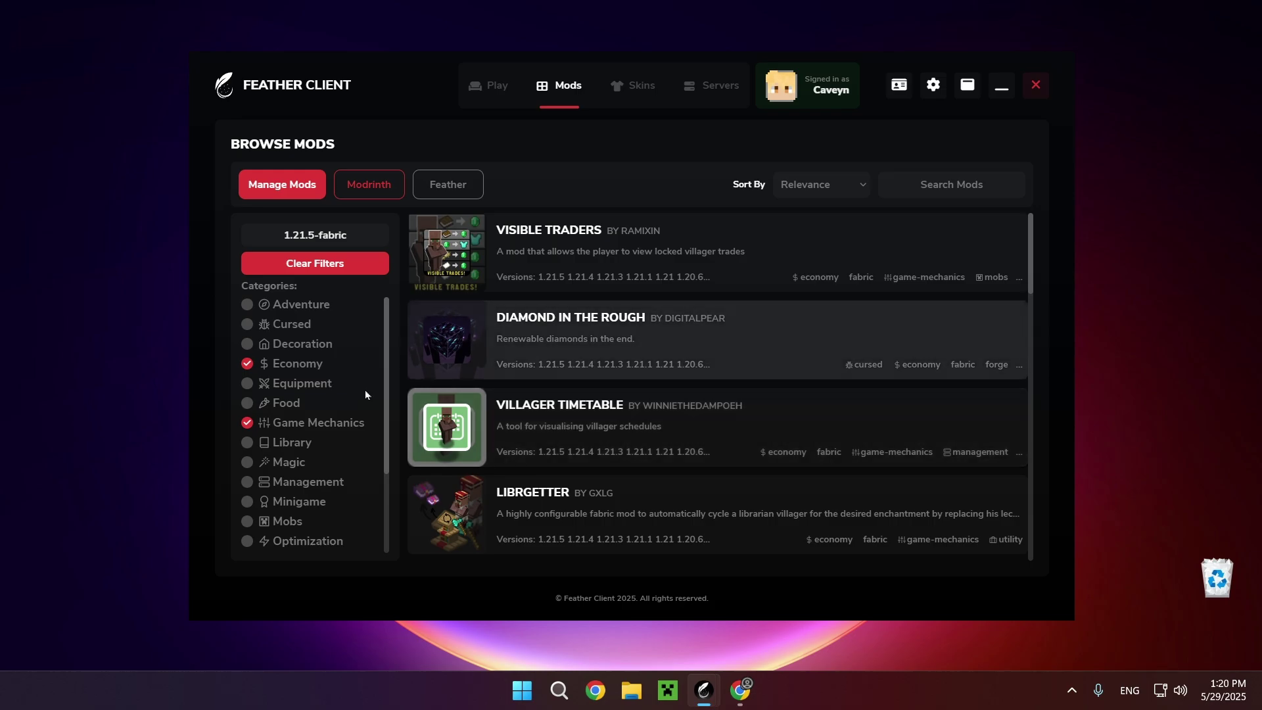
left_click(245, 366)
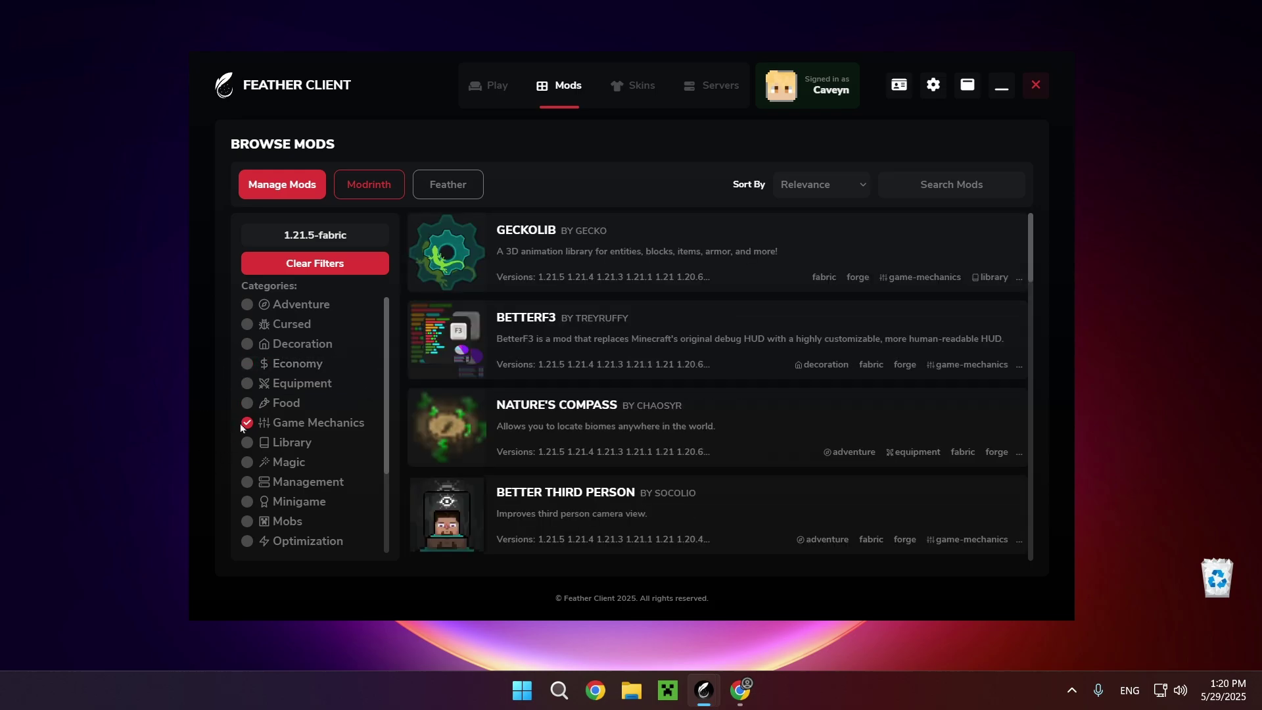
left_click(247, 423)
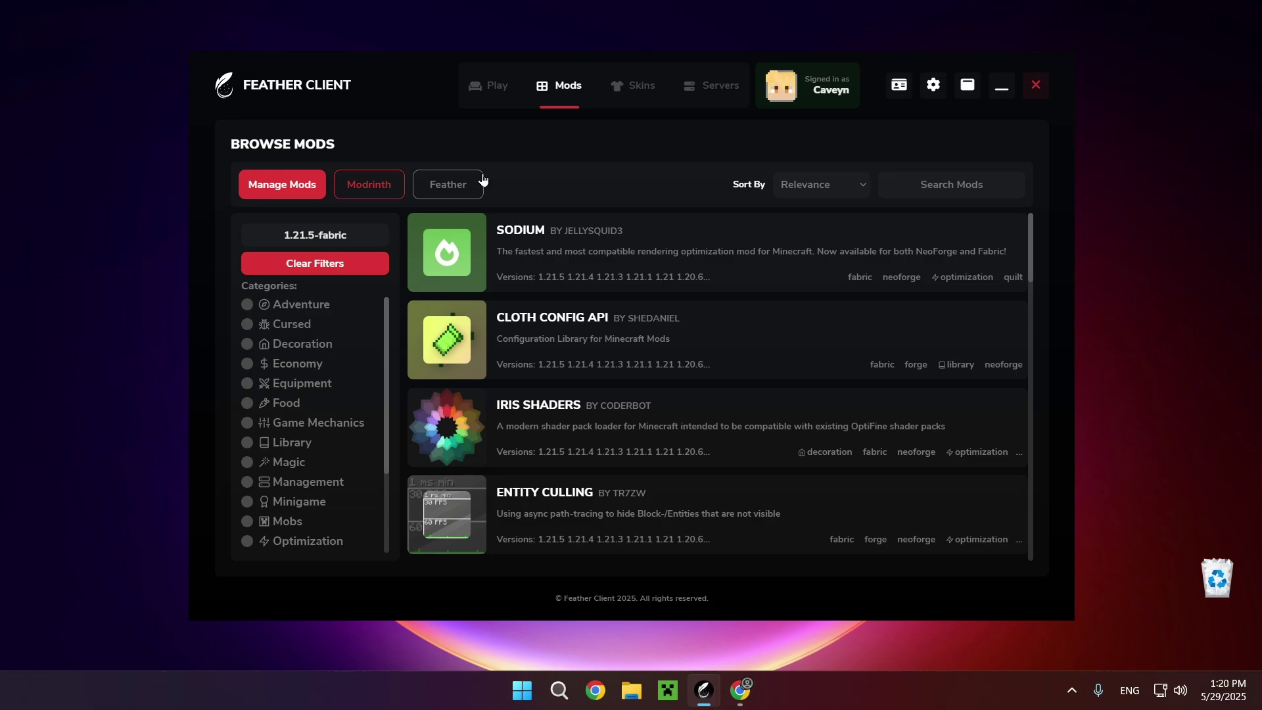
- Preview the current skin against the Black, White and Stone backgrounds, and return the background to Panorama
left_click(642, 88)
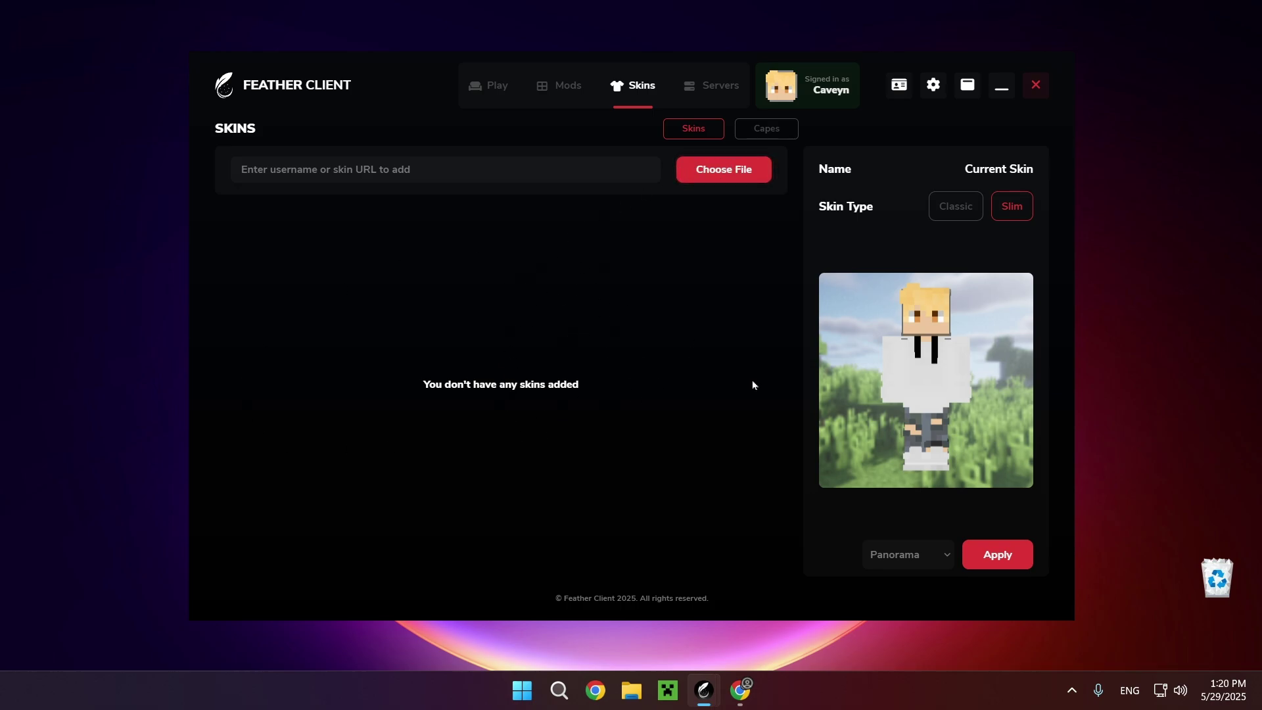
left_click(897, 558)
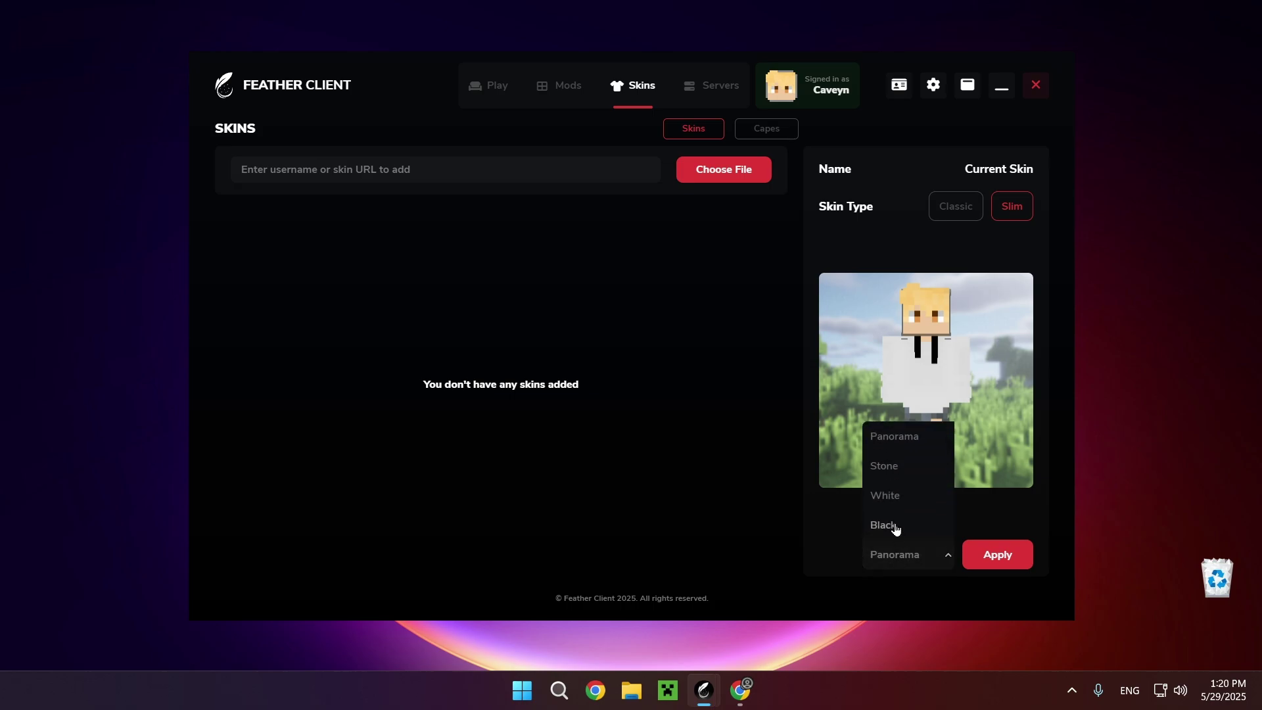
left_click(896, 524)
left_click(910, 554)
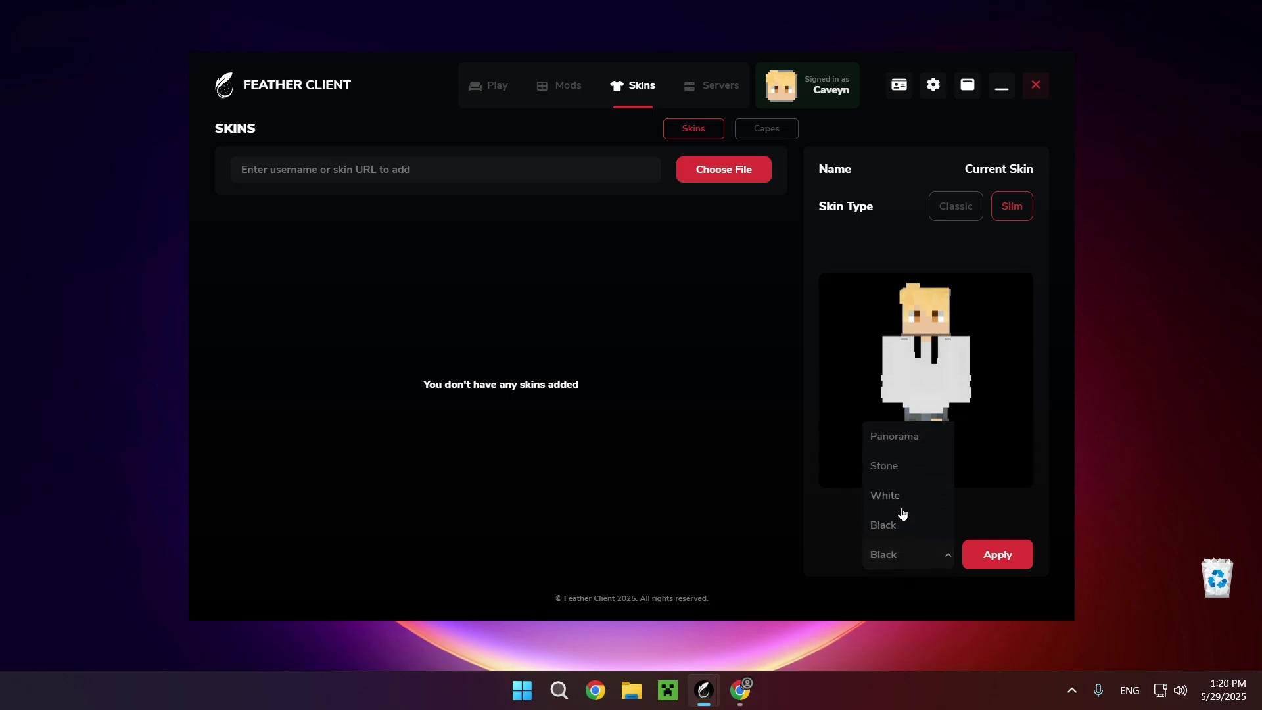
left_click(901, 502)
left_click(896, 555)
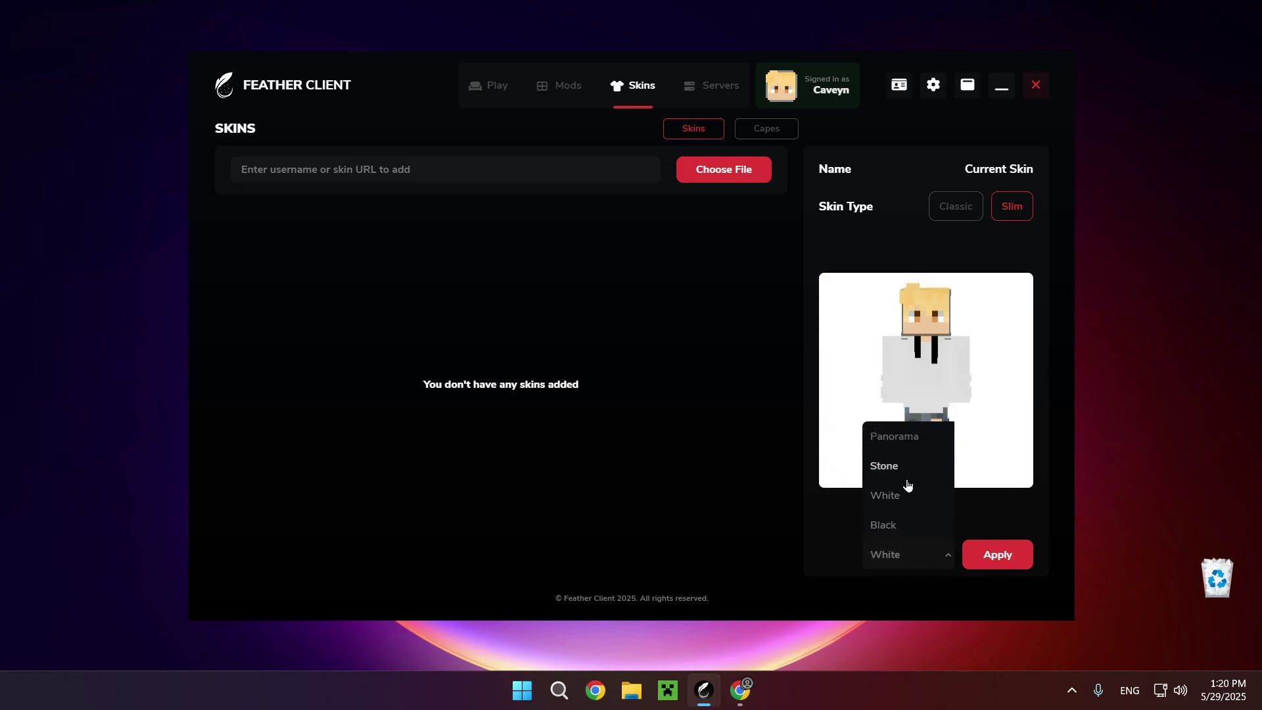
left_click(906, 466)
left_click(926, 554)
left_click(911, 439)
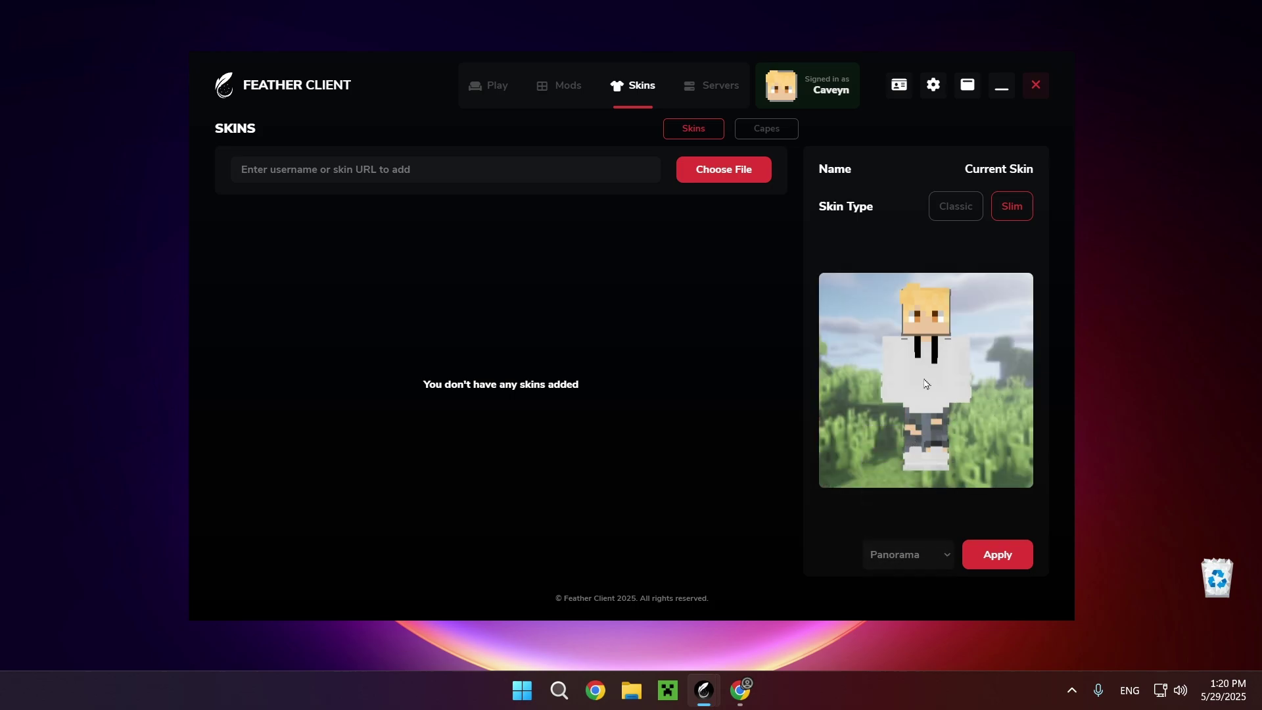
- Look through the available capes and set the current skin's type to Classic
left_click(763, 135)
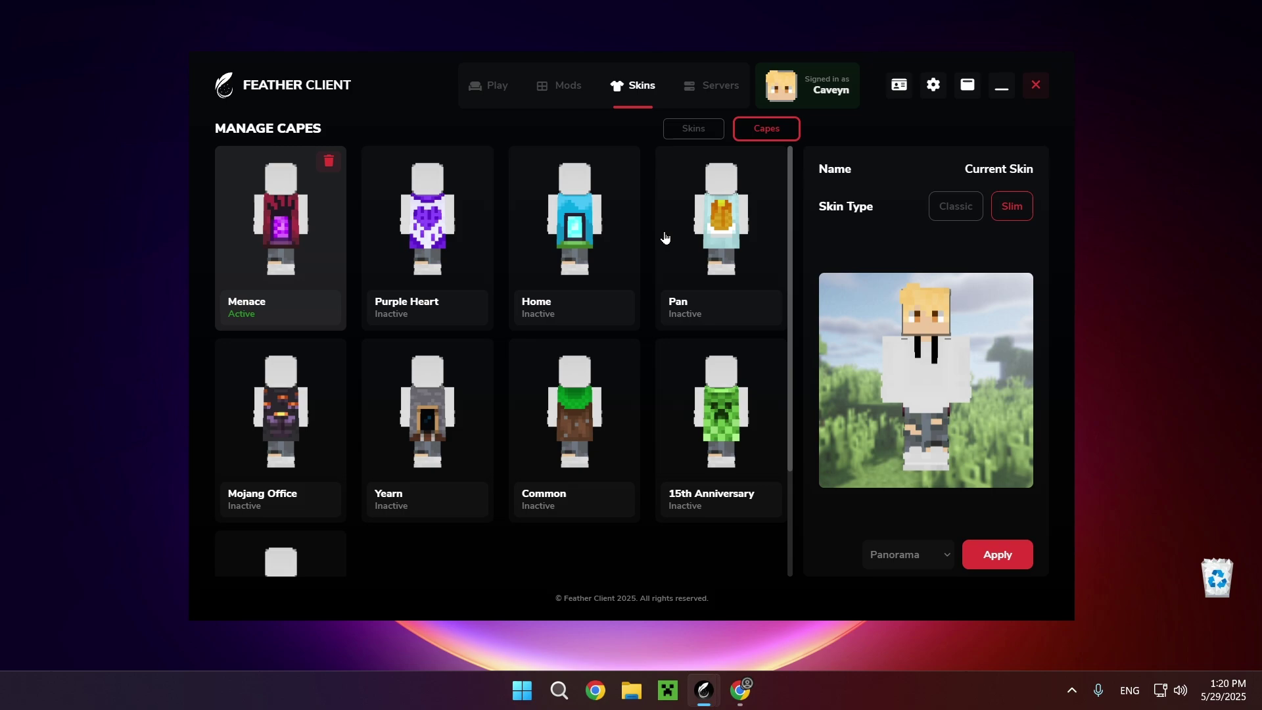
scroll(447, 223, "down", 2)
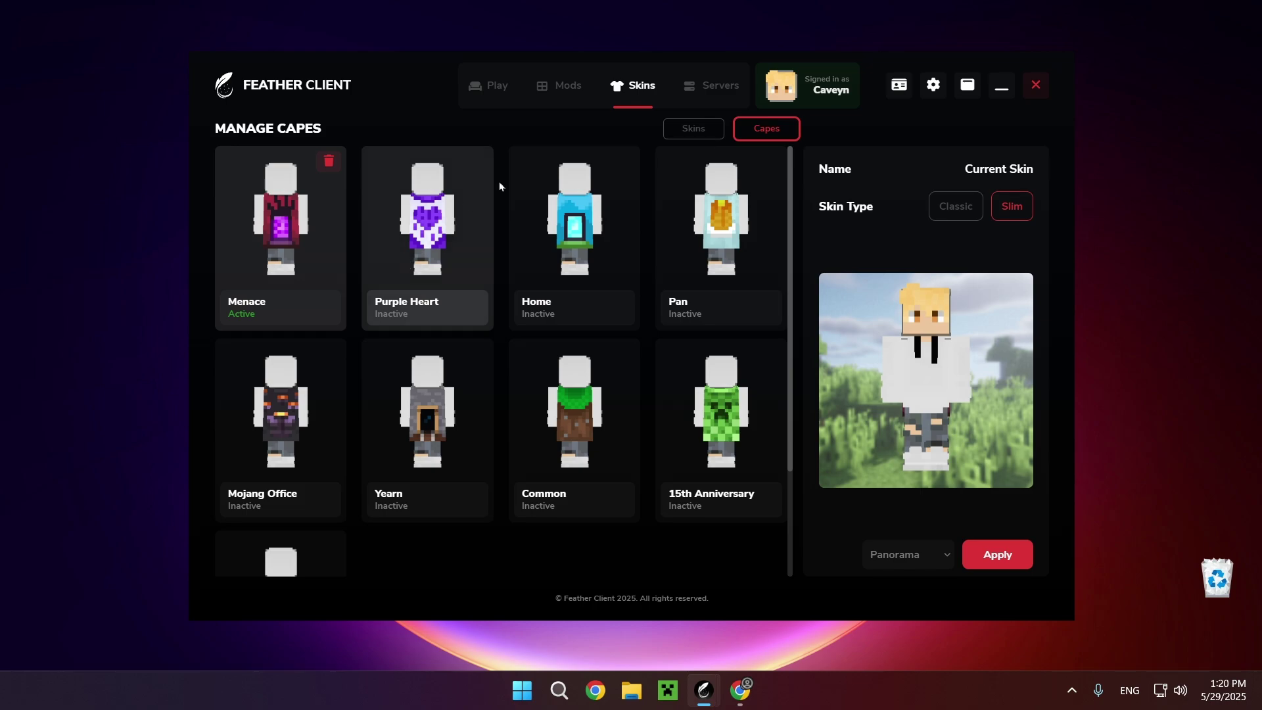
scroll(456, 276, "down", 2)
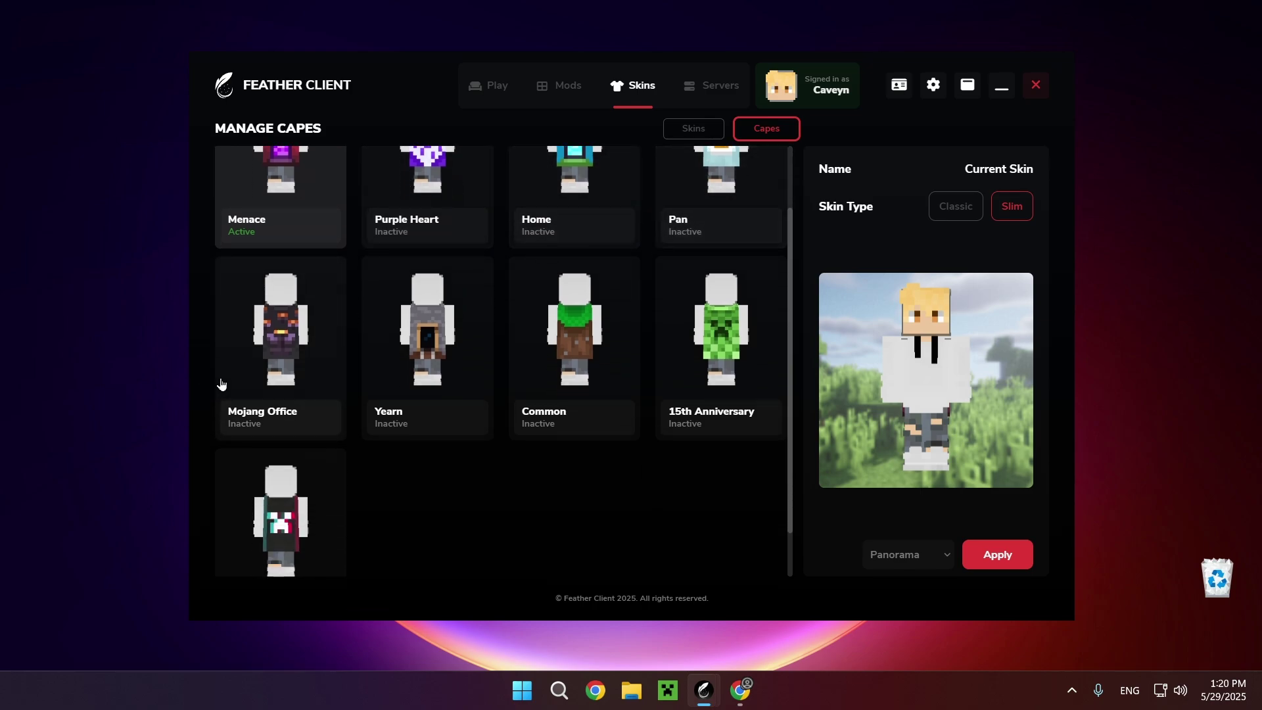
scroll(611, 310, "down", 1)
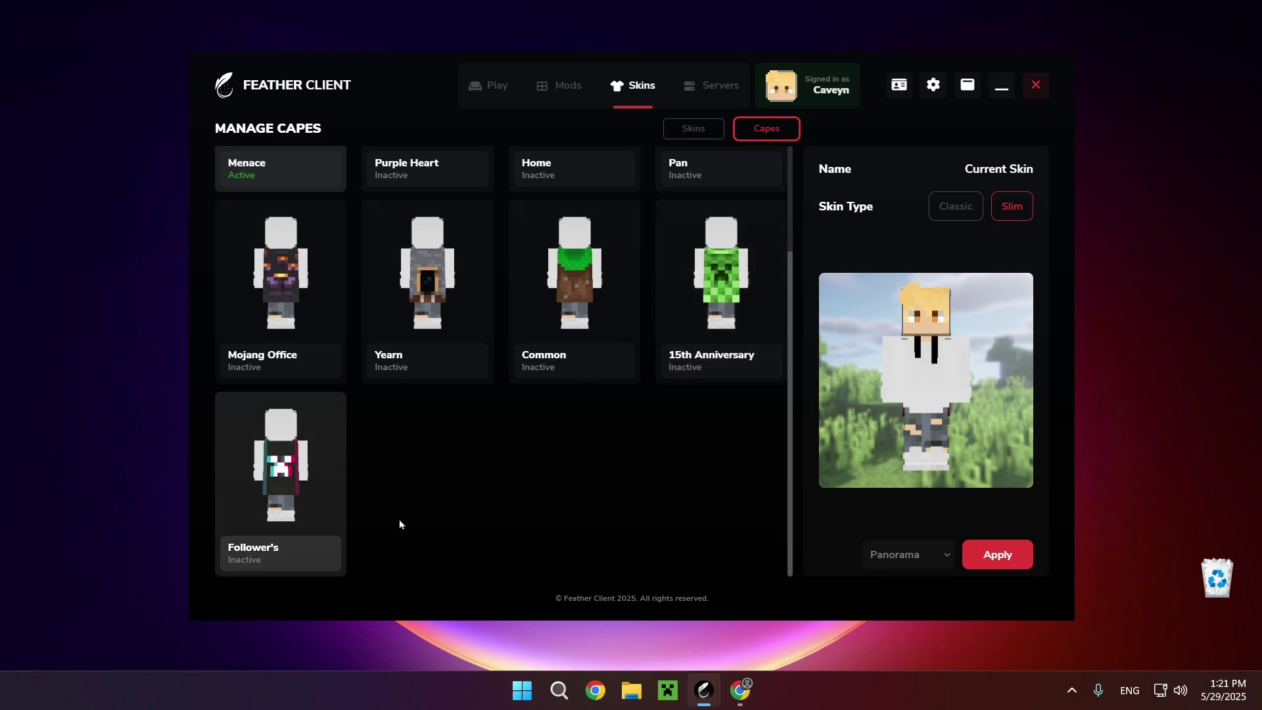
scroll(400, 519, "up", 3)
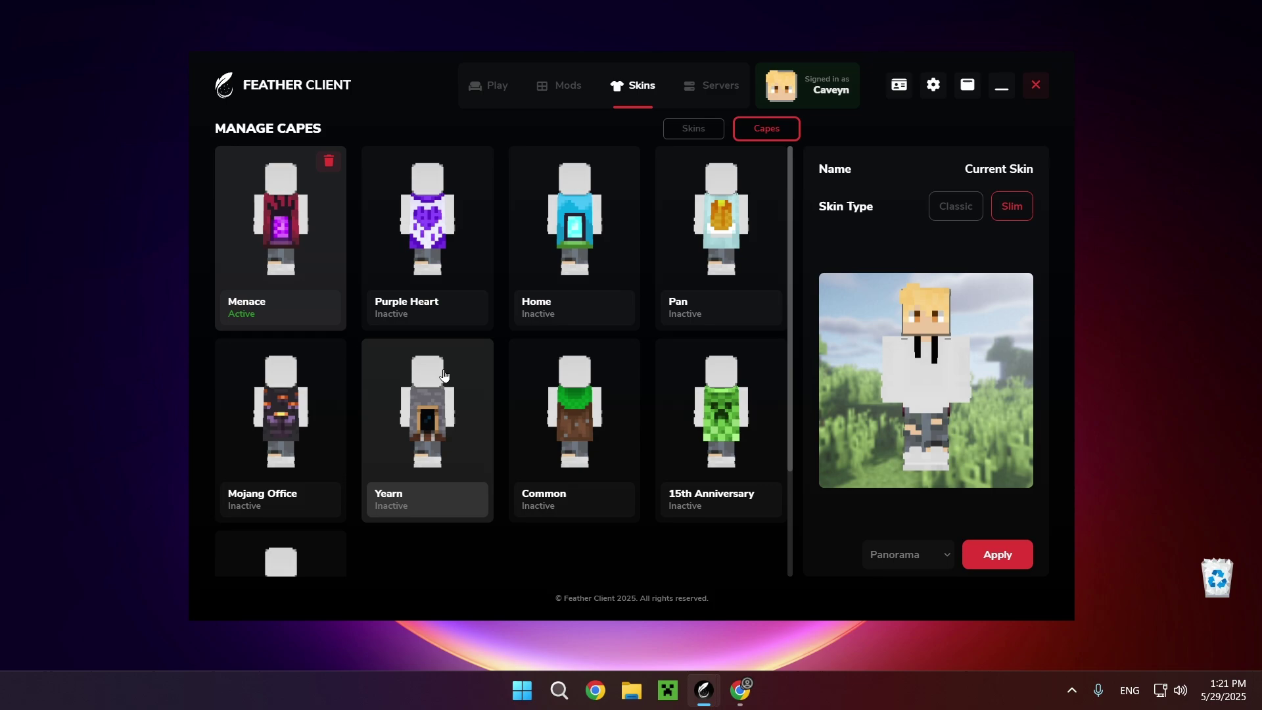
left_click(1003, 209)
left_click(962, 211)
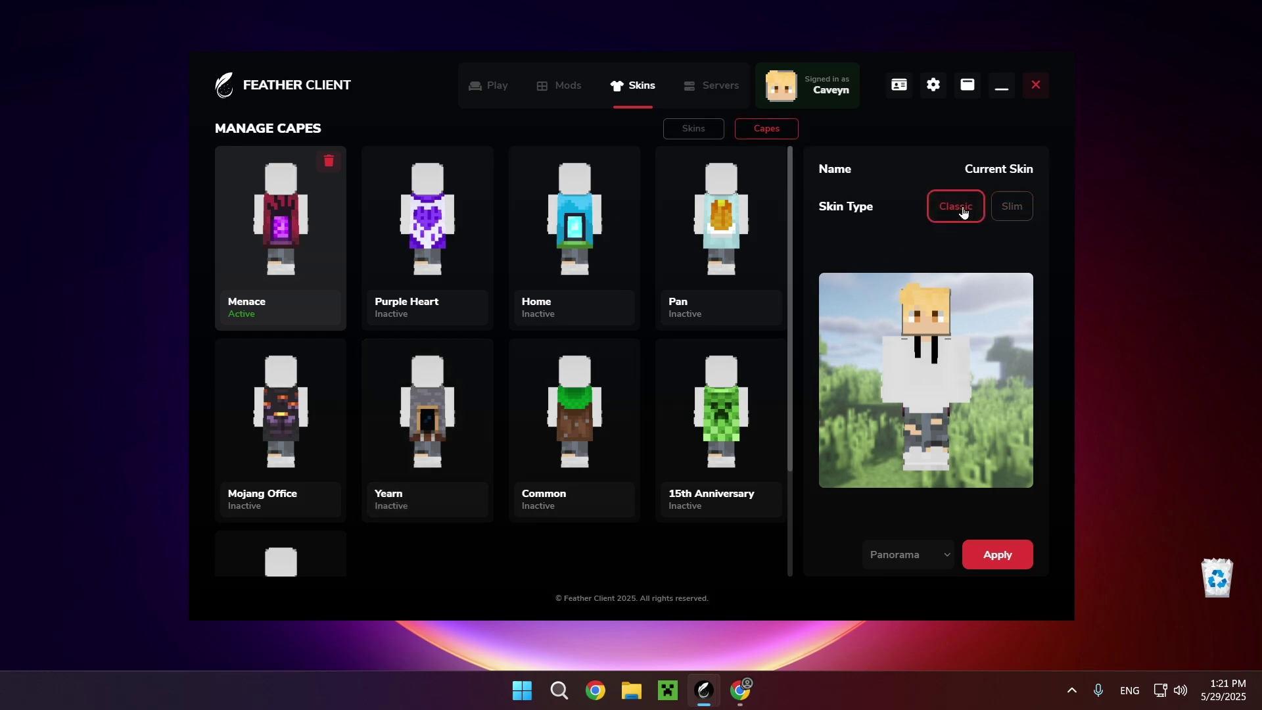
- Start creating a new server, setting it to 7 slots and 3058 MB of RAM
left_click(733, 91)
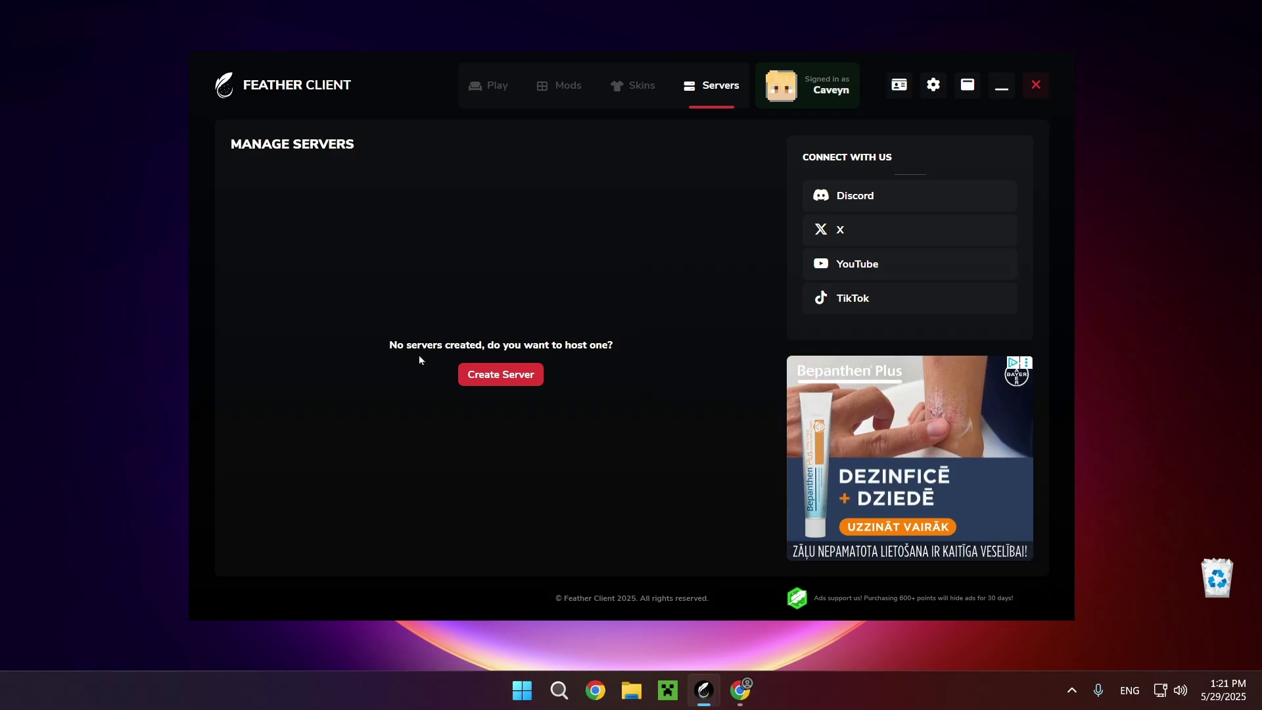
left_click(506, 375)
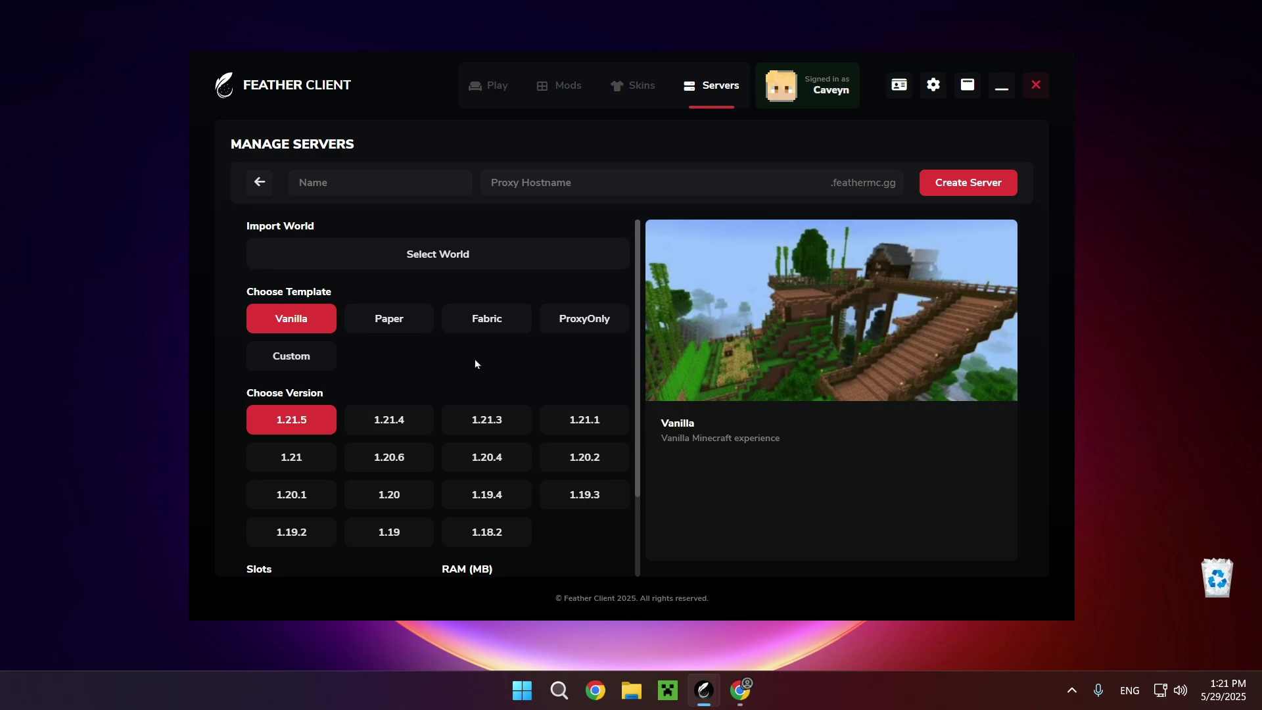
scroll(475, 363, "down", 2)
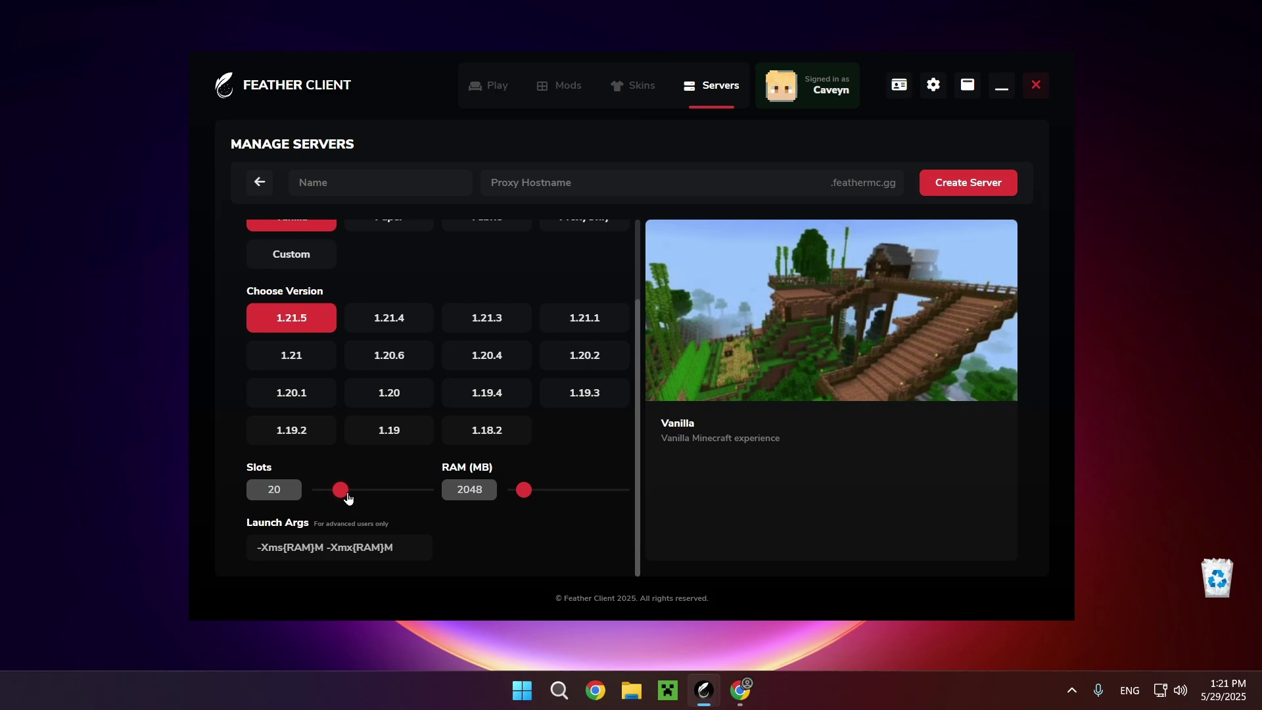
left_click_drag(348, 497, 328, 503)
mouse_move(528, 496)
left_mouse_down()
mouse_move(560, 501)
mouse_move(534, 498)
left_mouse_up()
- Choose the Paper template and enter the account's username as both the server name and the proxy hostname
scroll(565, 451, "up", 3)
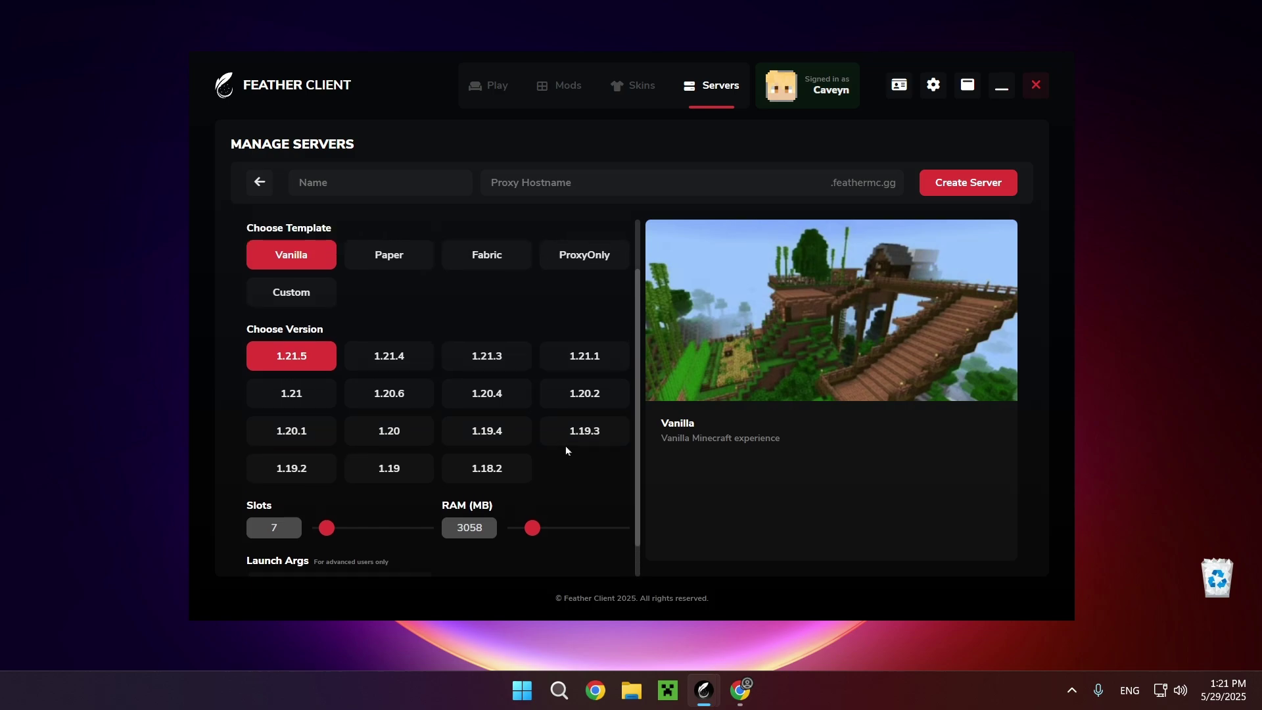
left_click(388, 320)
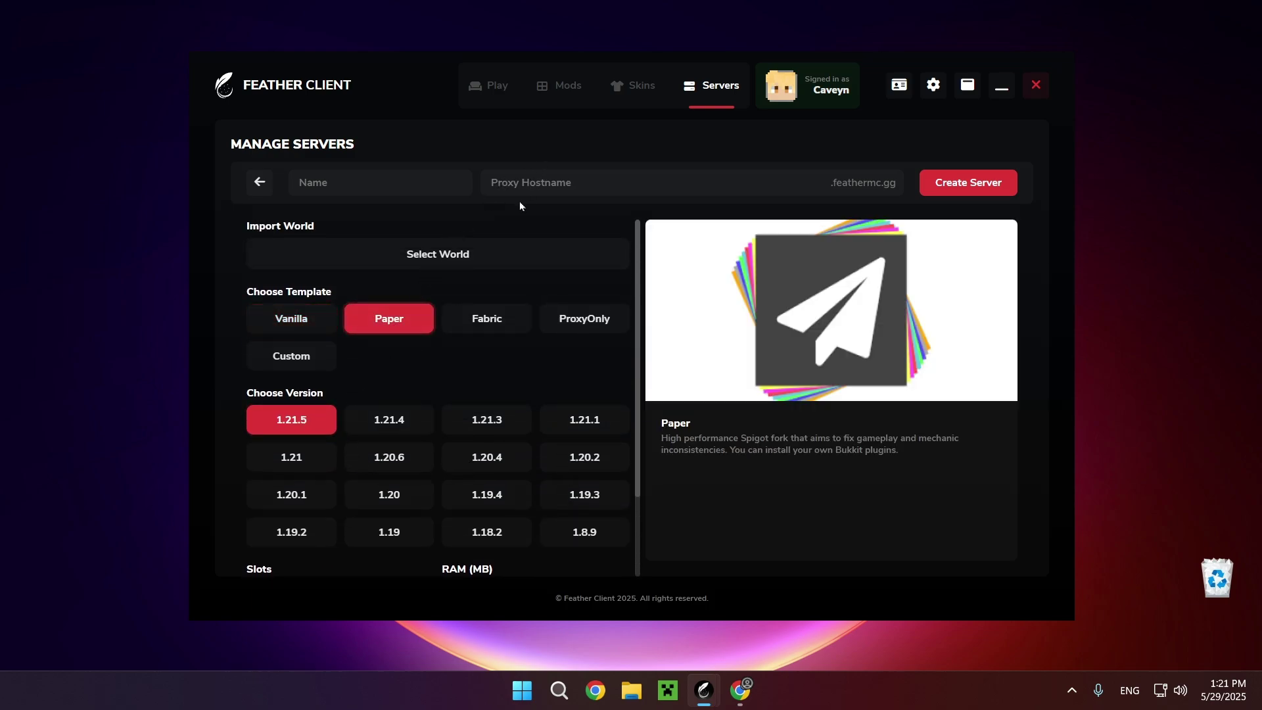
left_click(366, 185)
type("B")
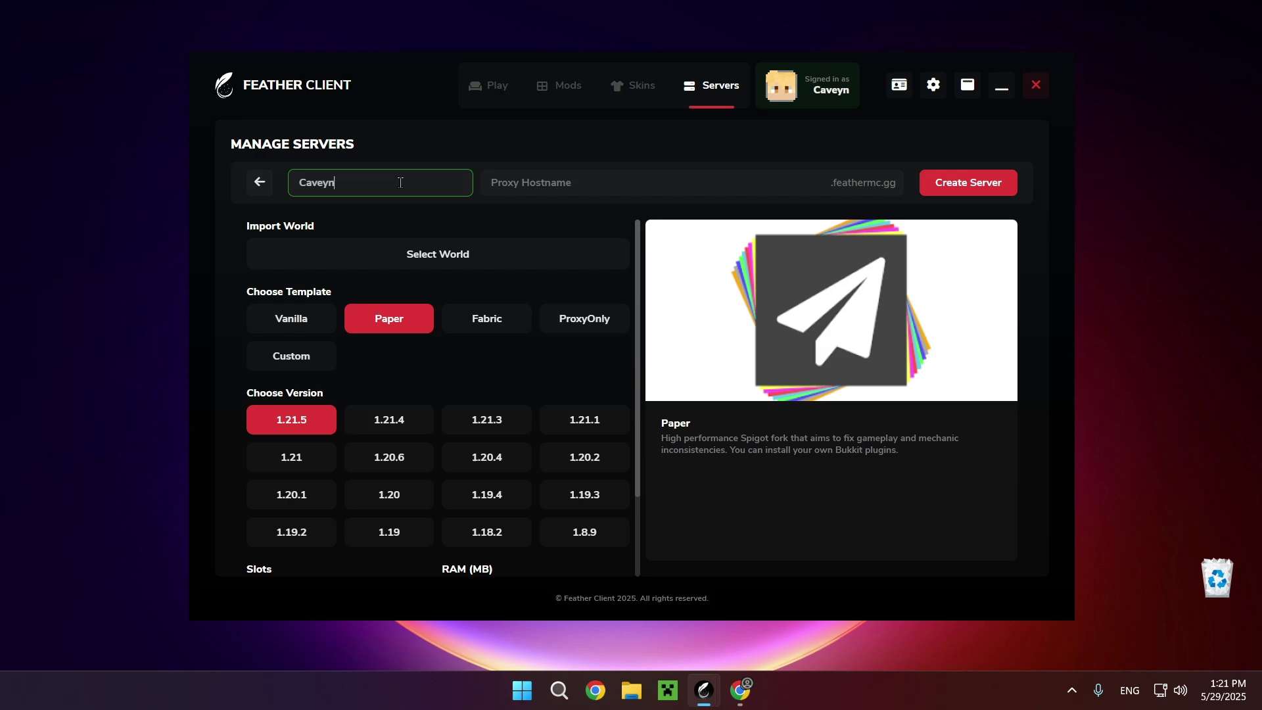
double_click(324, 182)
key("ctrl+c")
left_click(523, 182)
key("ctrl+v")
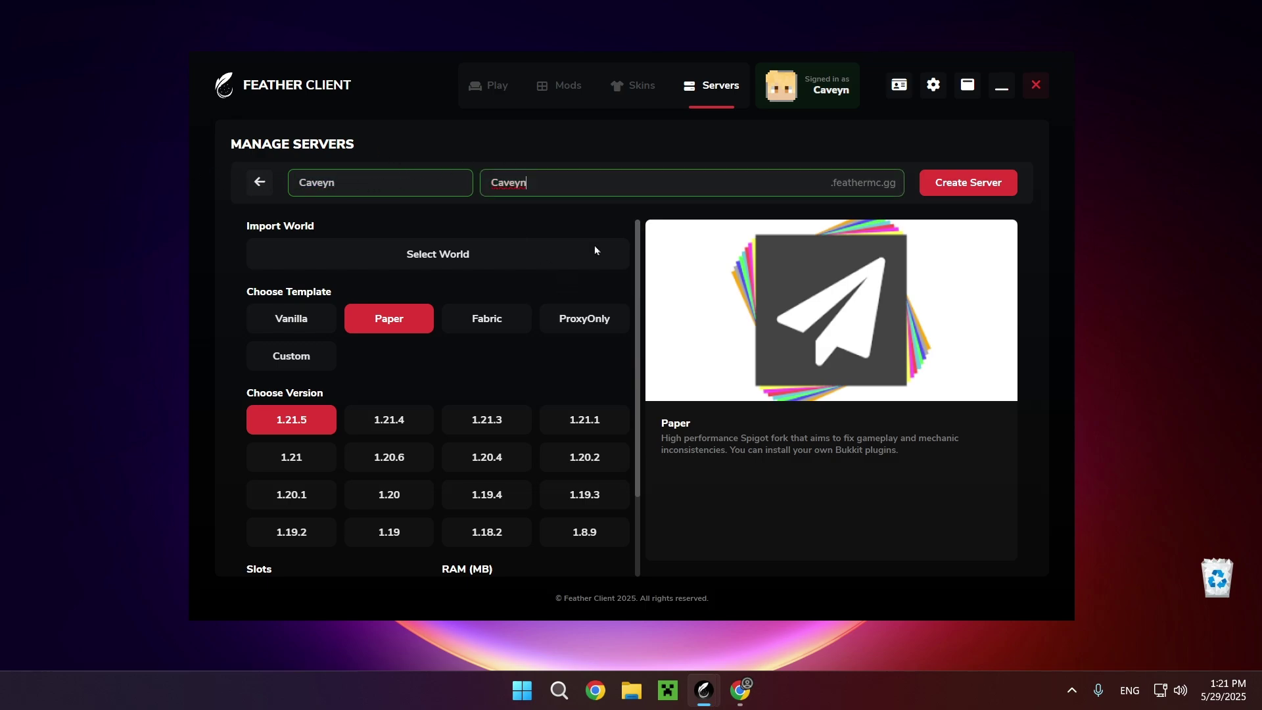
- Create the server, accepting Minecraft's EULA, and start it
scroll(589, 421, "down", 2)
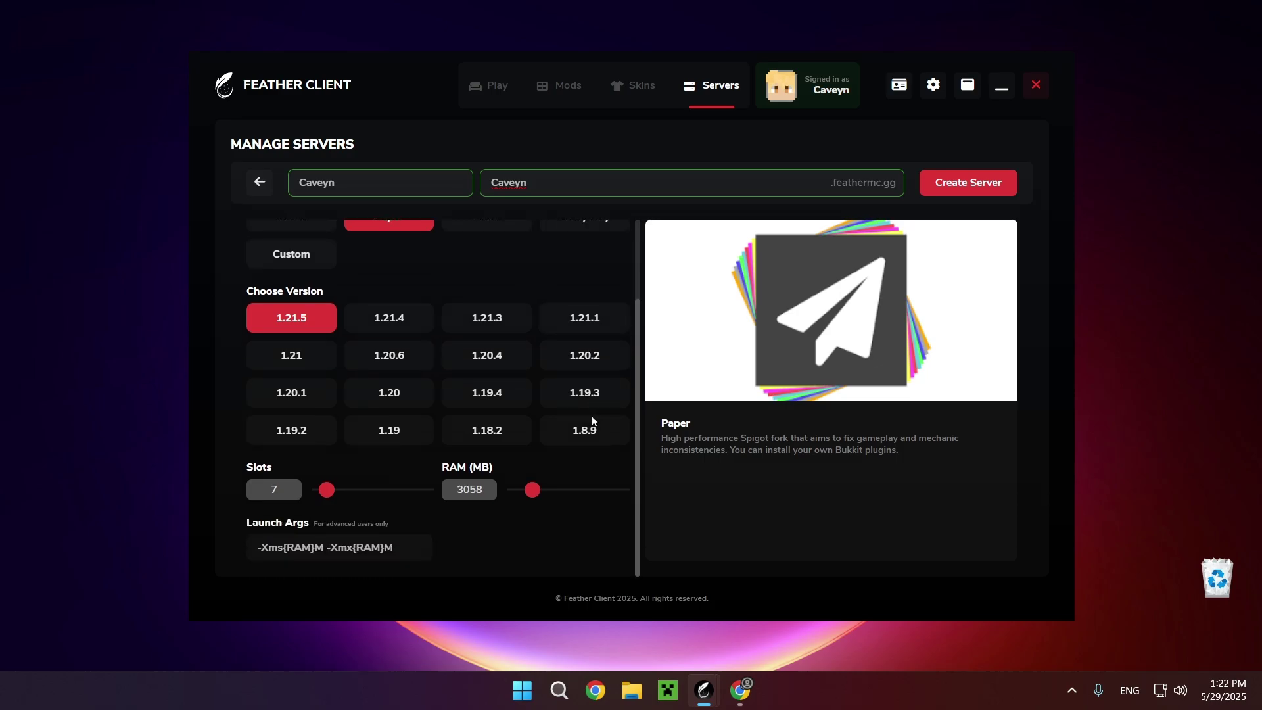
left_click(980, 184)
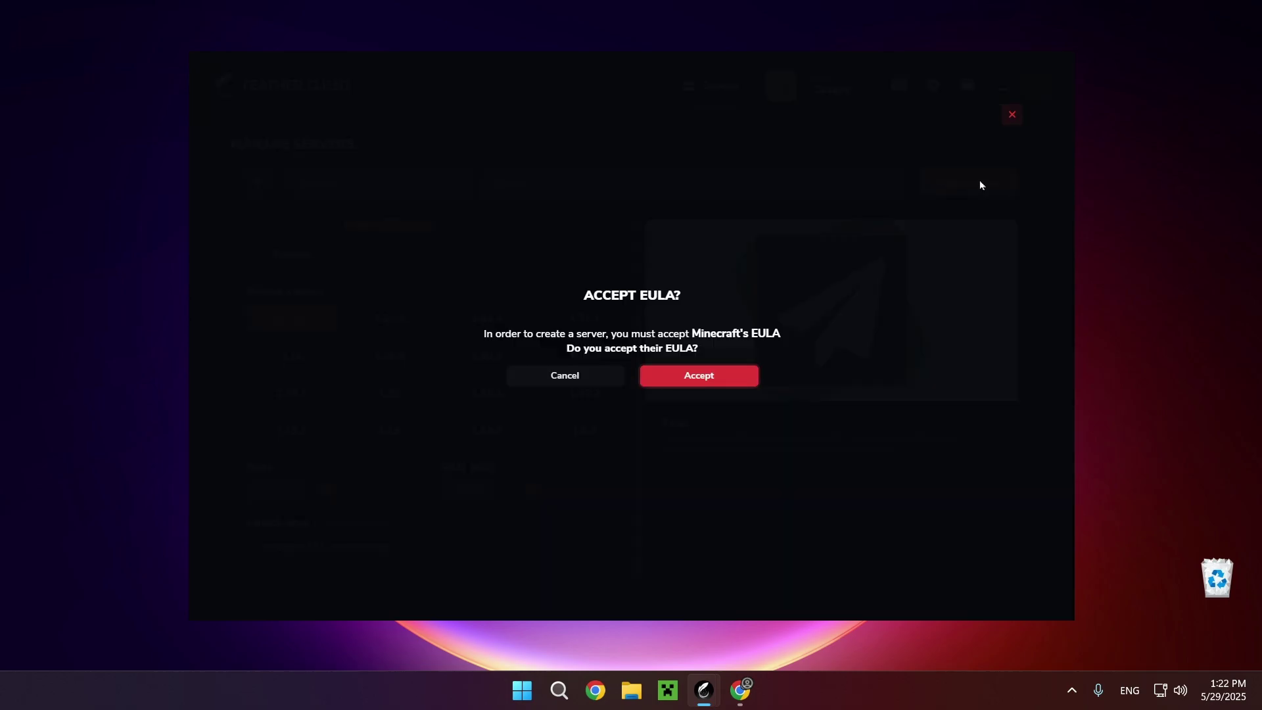
left_click(696, 381)
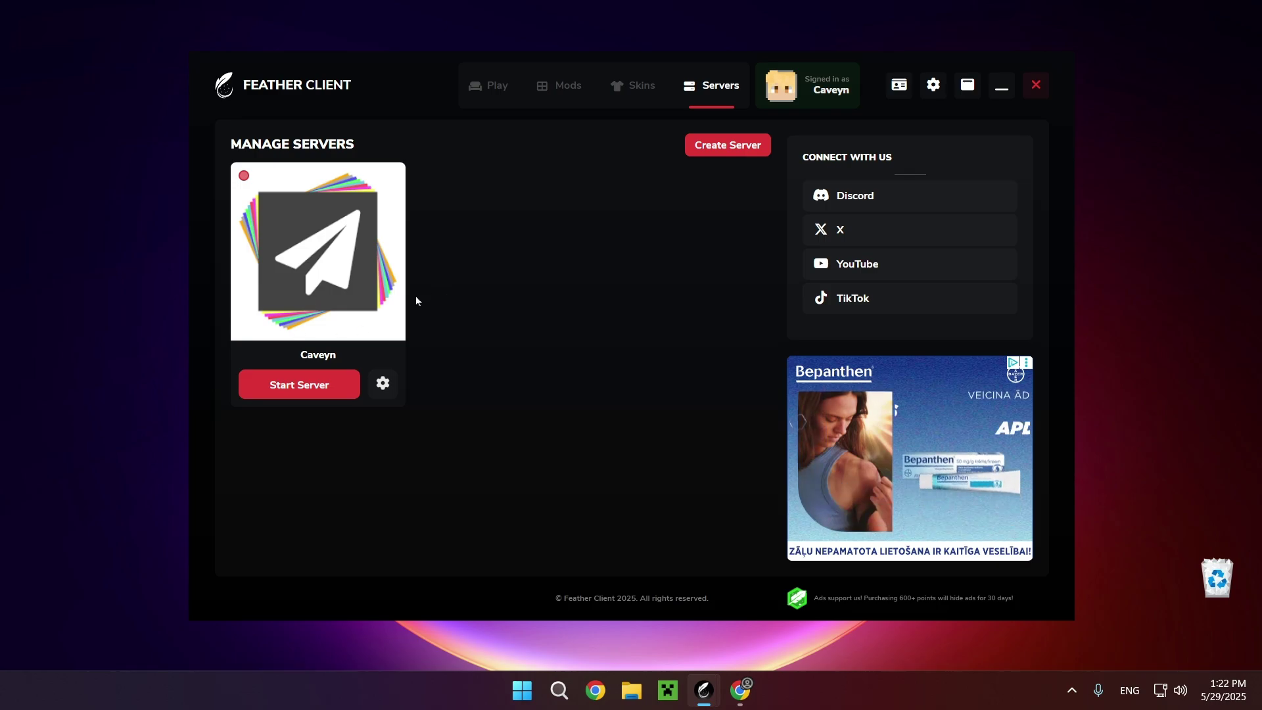
left_click(315, 382)
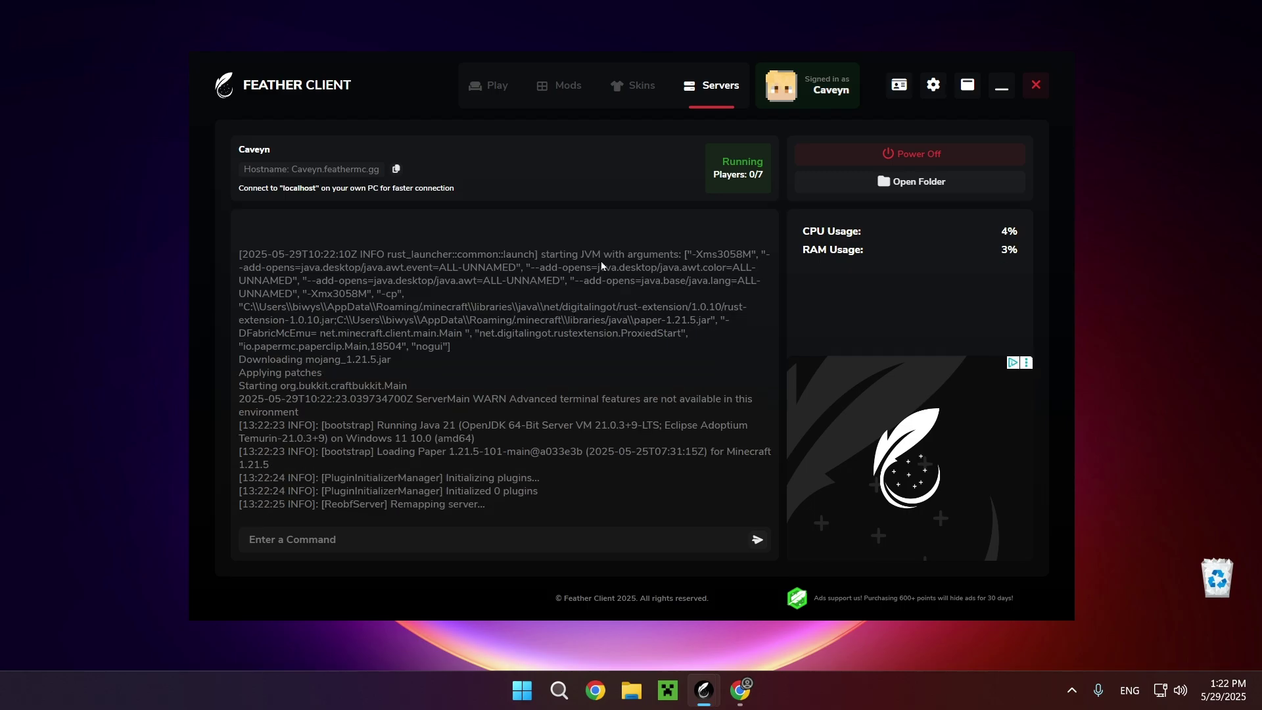
- Launch Minecraft 1.21.5 and copy the hostname of the running server from the launcher
left_click(496, 88)
left_click(609, 371)
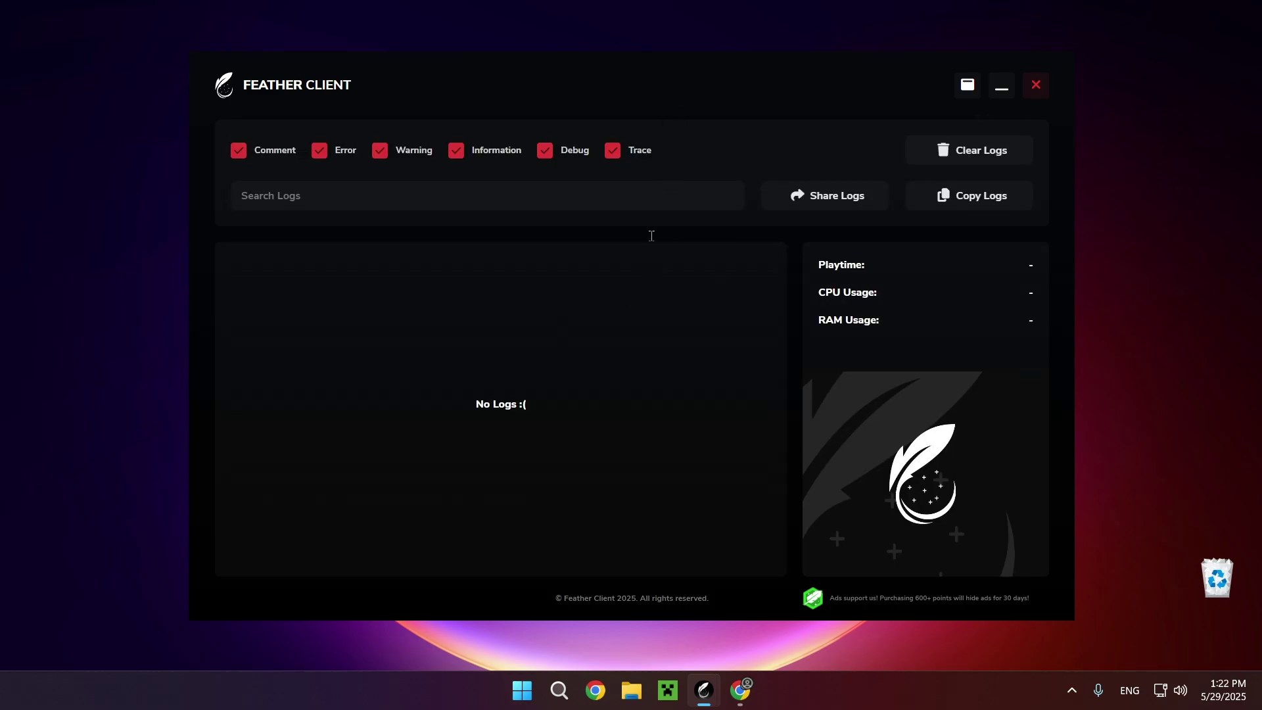
mouse_move(704, 690)
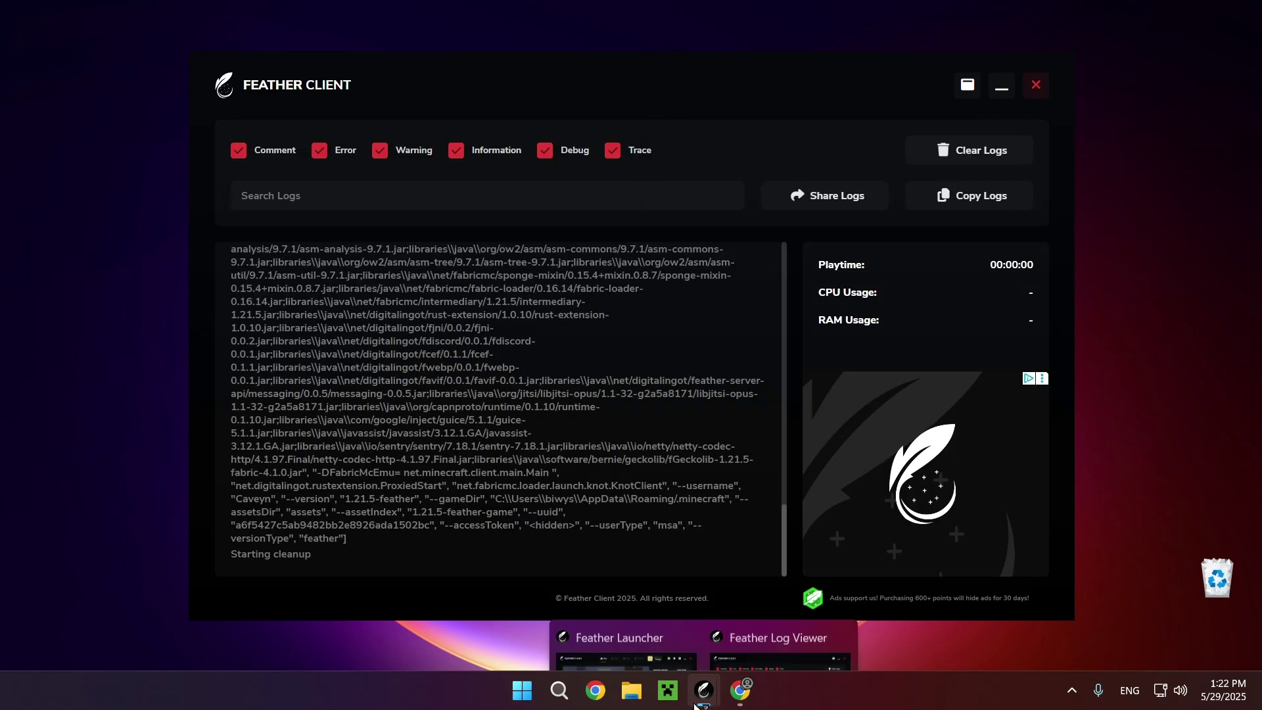
left_click(653, 620)
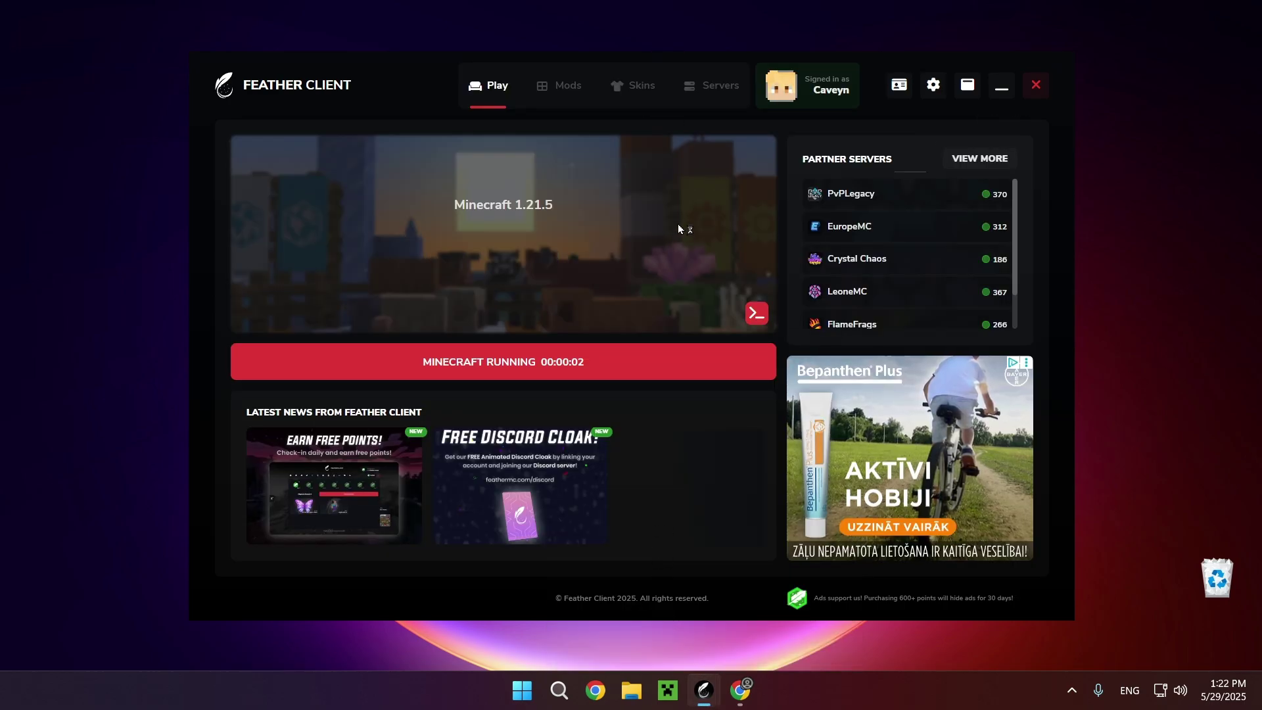
left_click(711, 85)
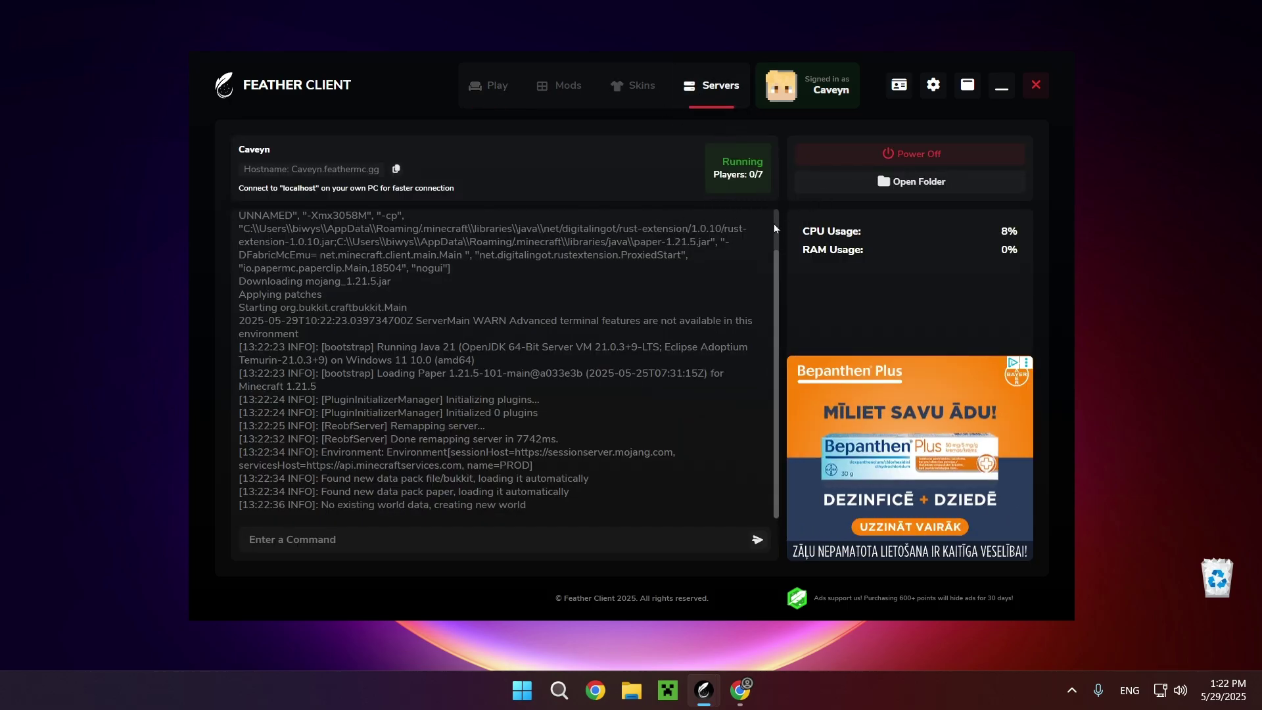
left_click(397, 171)
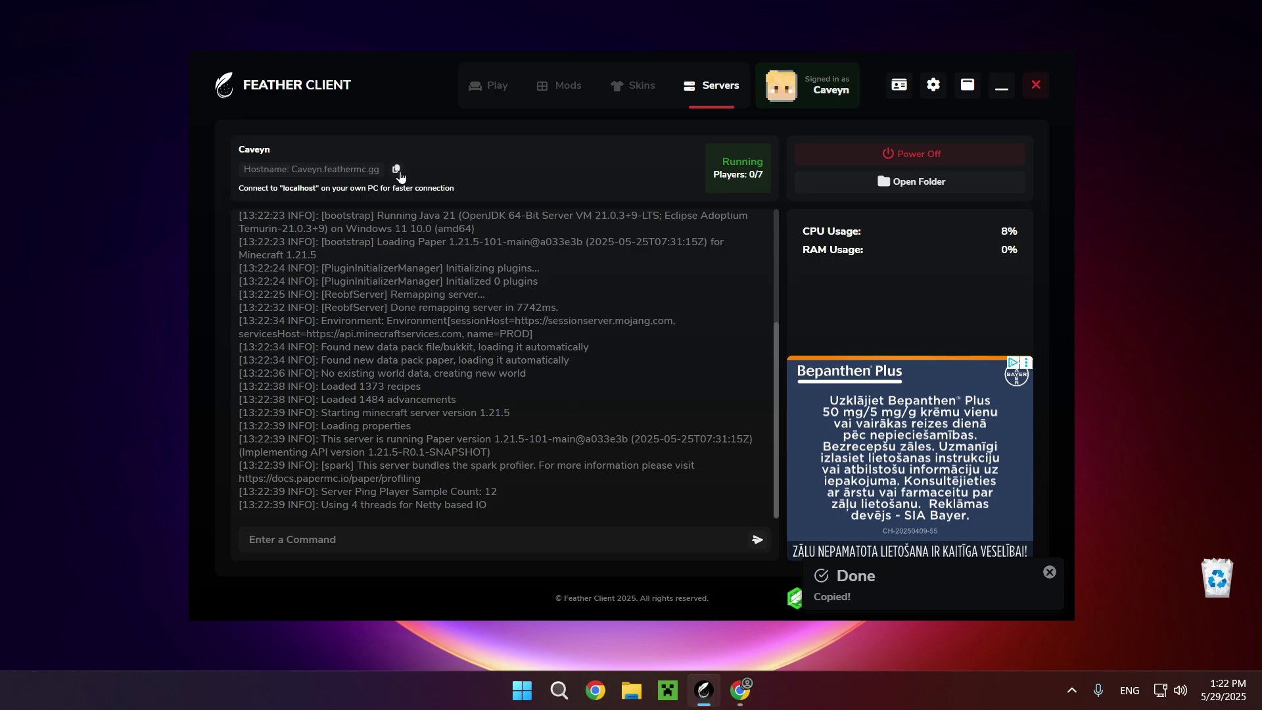
- Maximize the game window and add a multiplayer server that uses the copied hostname as its address
left_click(852, 184)
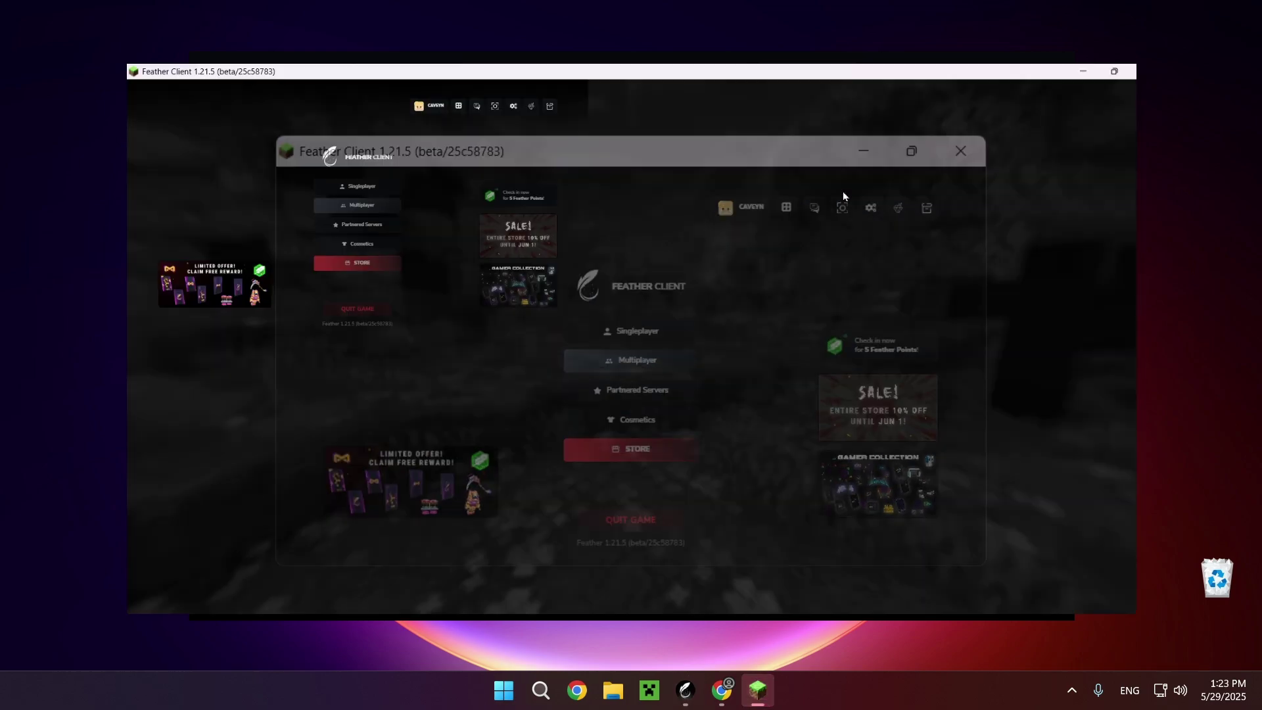
left_click(648, 337)
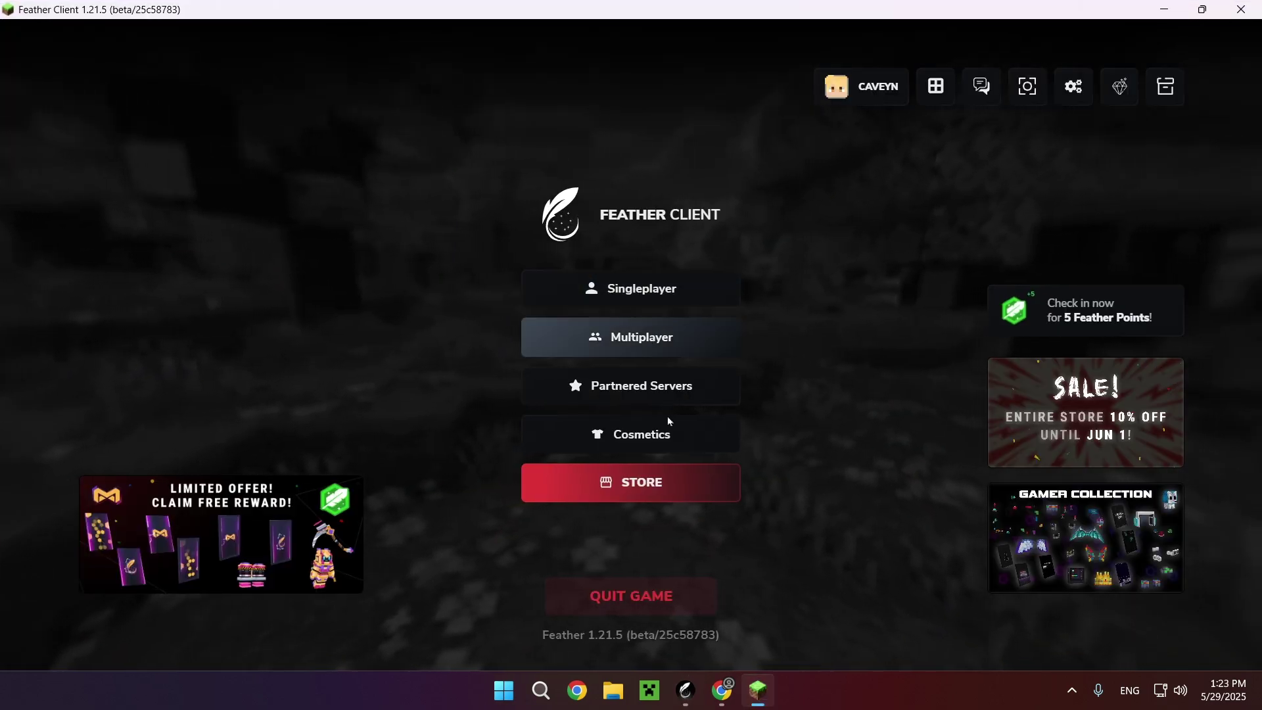
left_click(740, 610)
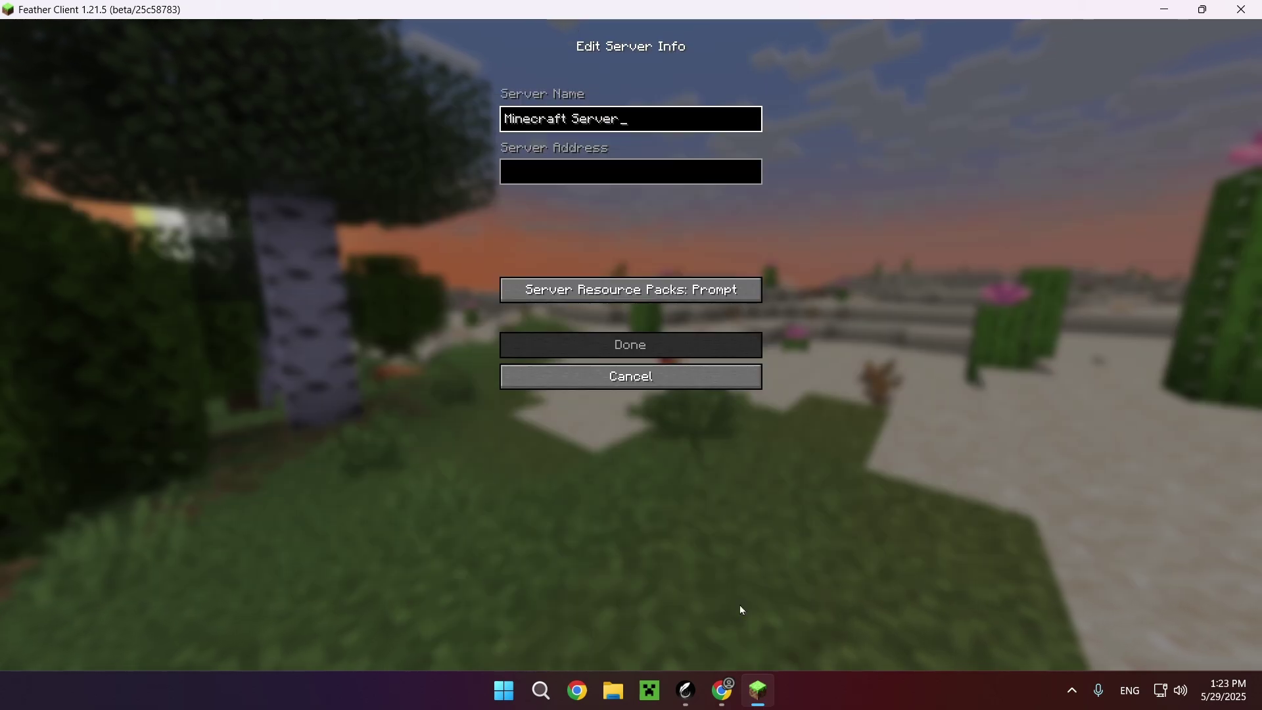
key("Tab")
key("ctrl+v")
left_click(614, 346)
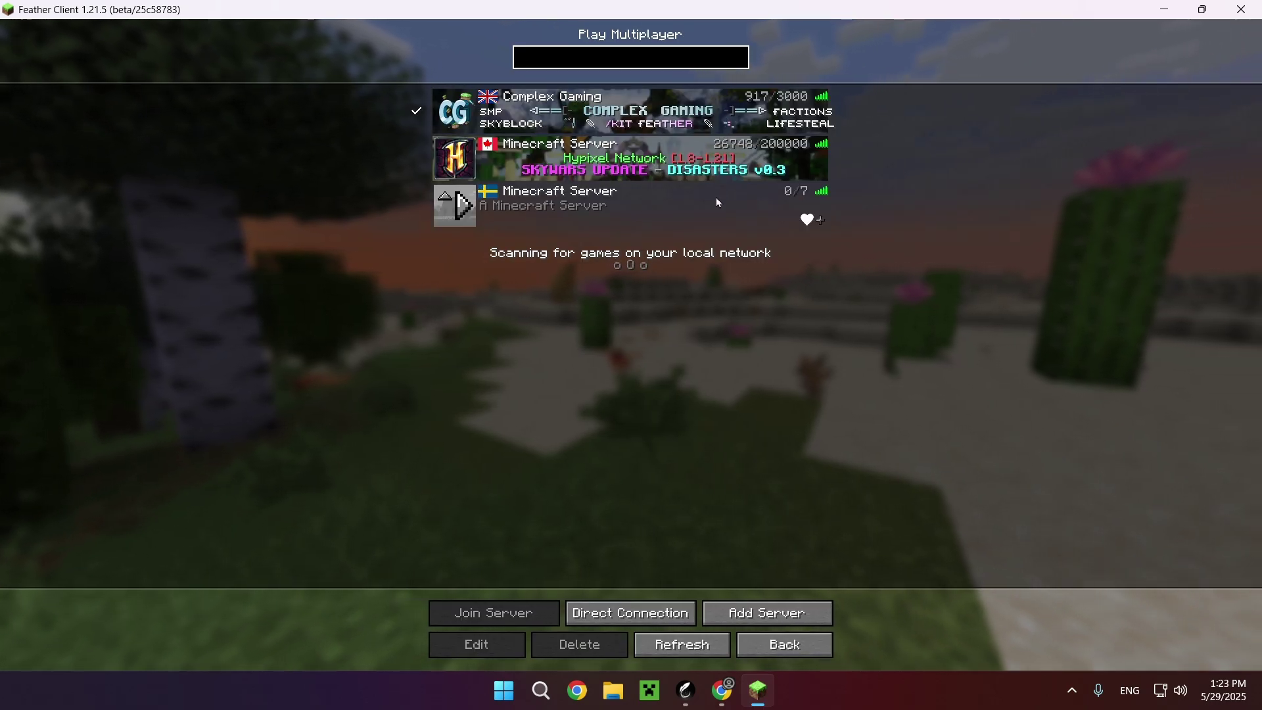
- Join the newly added Minecraft server and walk forward through its world
mouse_move(487, 195)
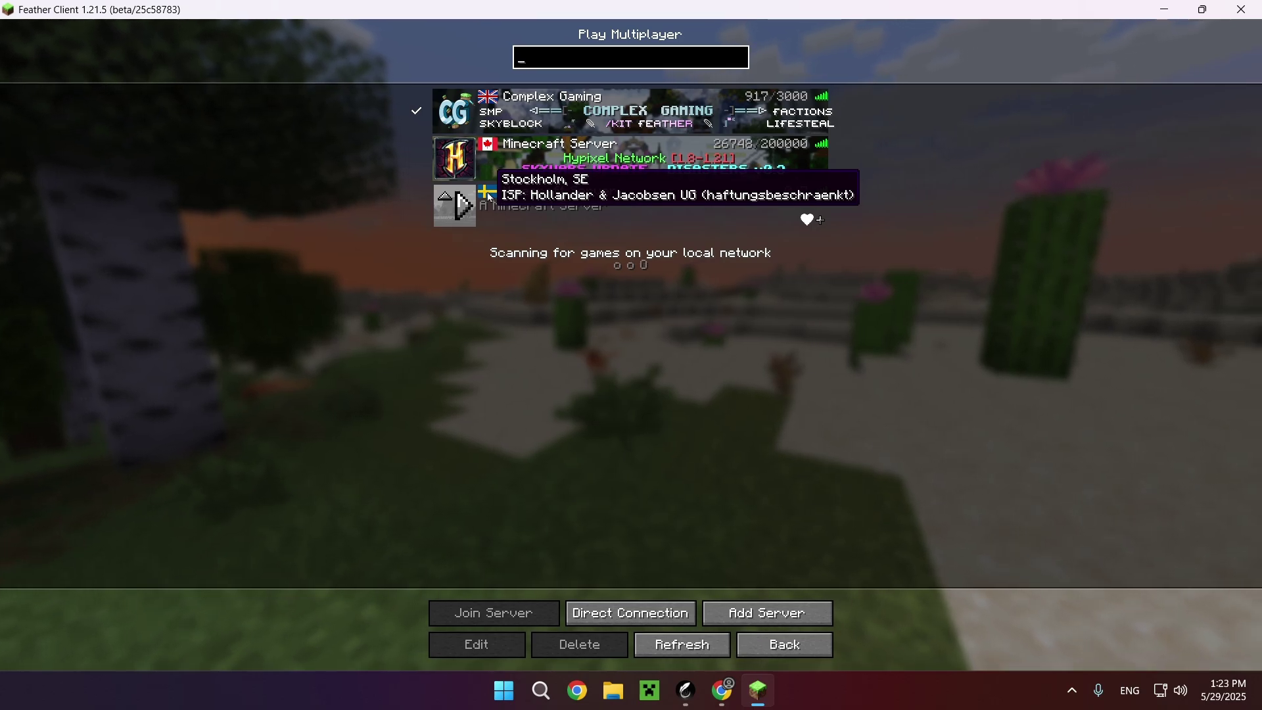
double_click(559, 210)
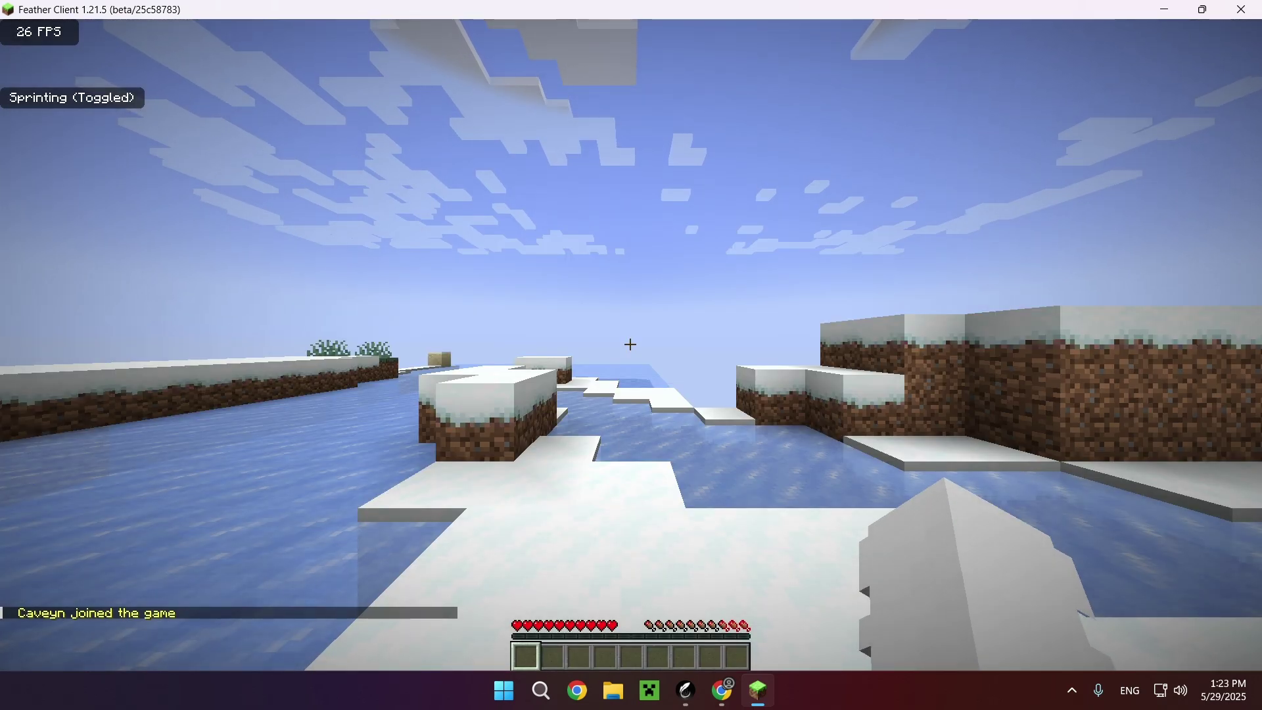
key("w")
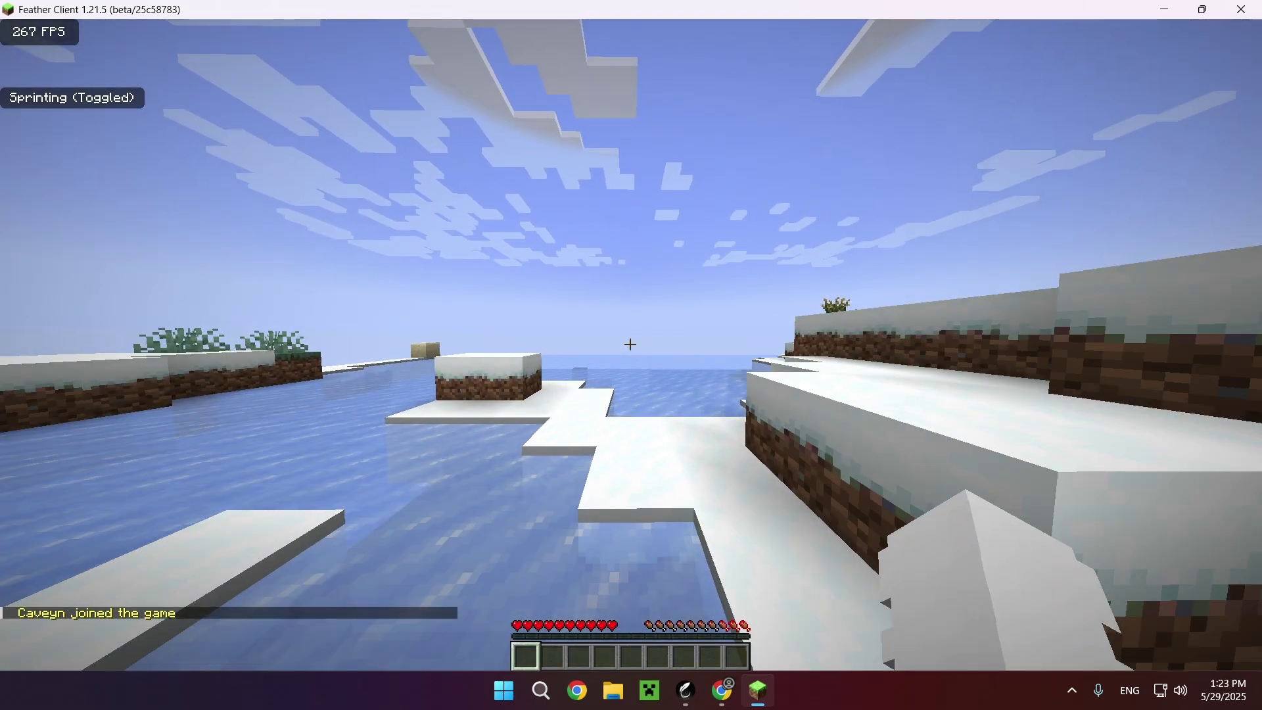
key("w")
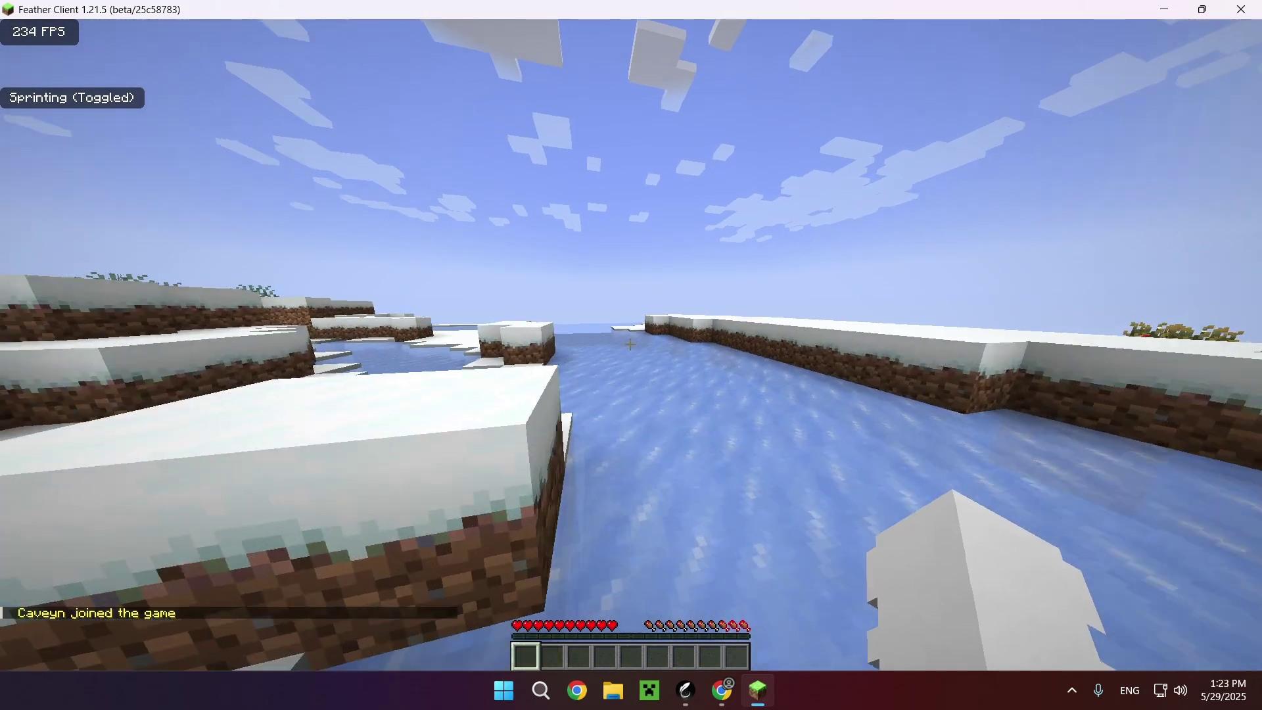
- Walk forward along the frozen river, switch to the front-facing third-person view and make the character crouch
key("w")
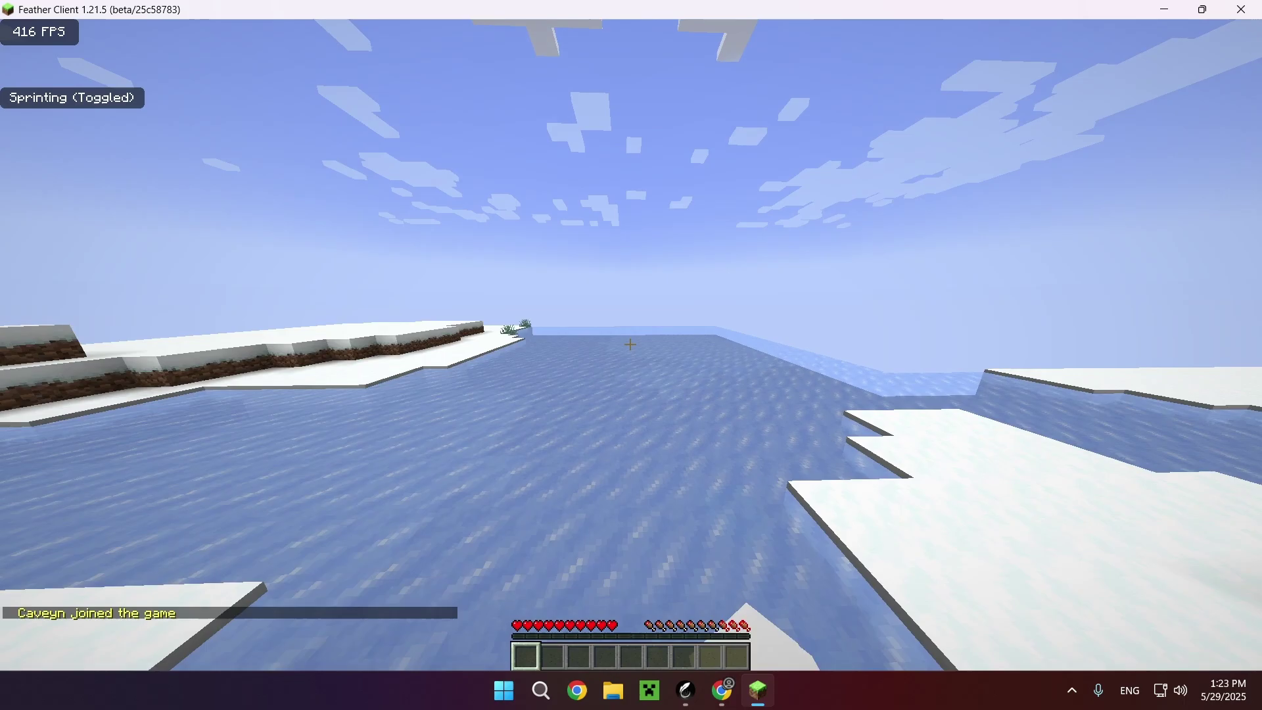
key("w")
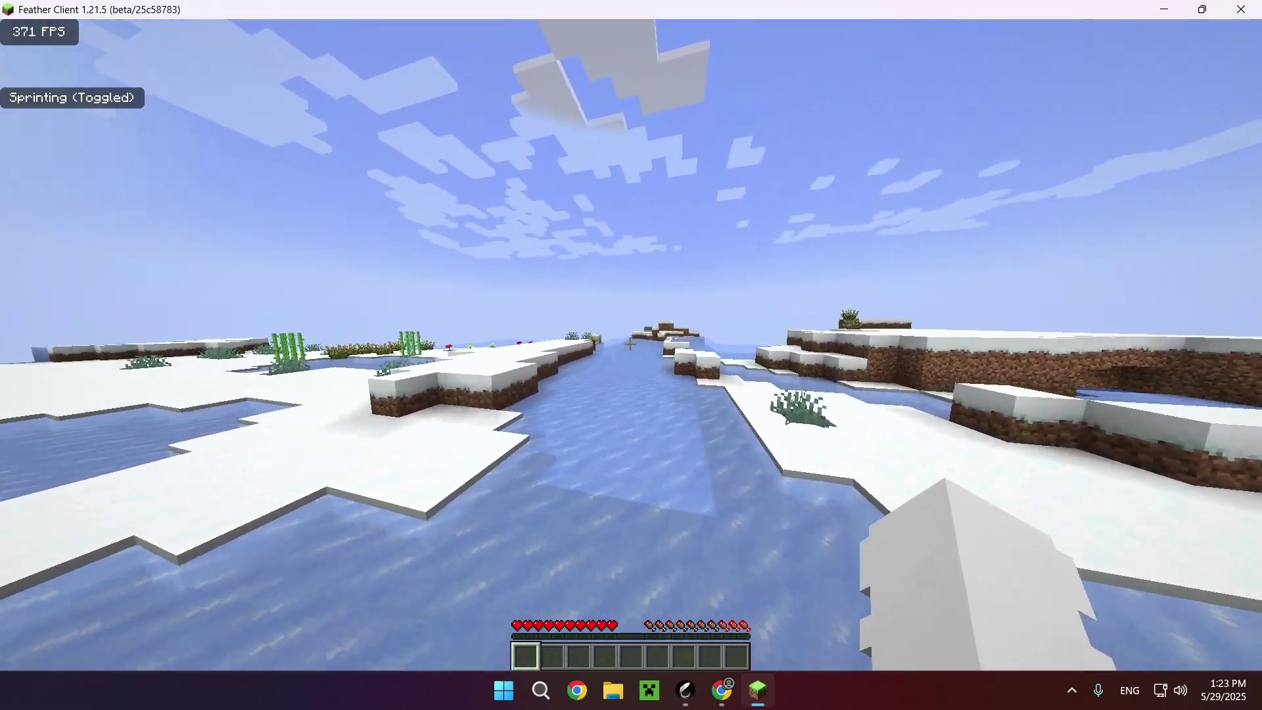
key("F5")
key("F5")
key("shift")
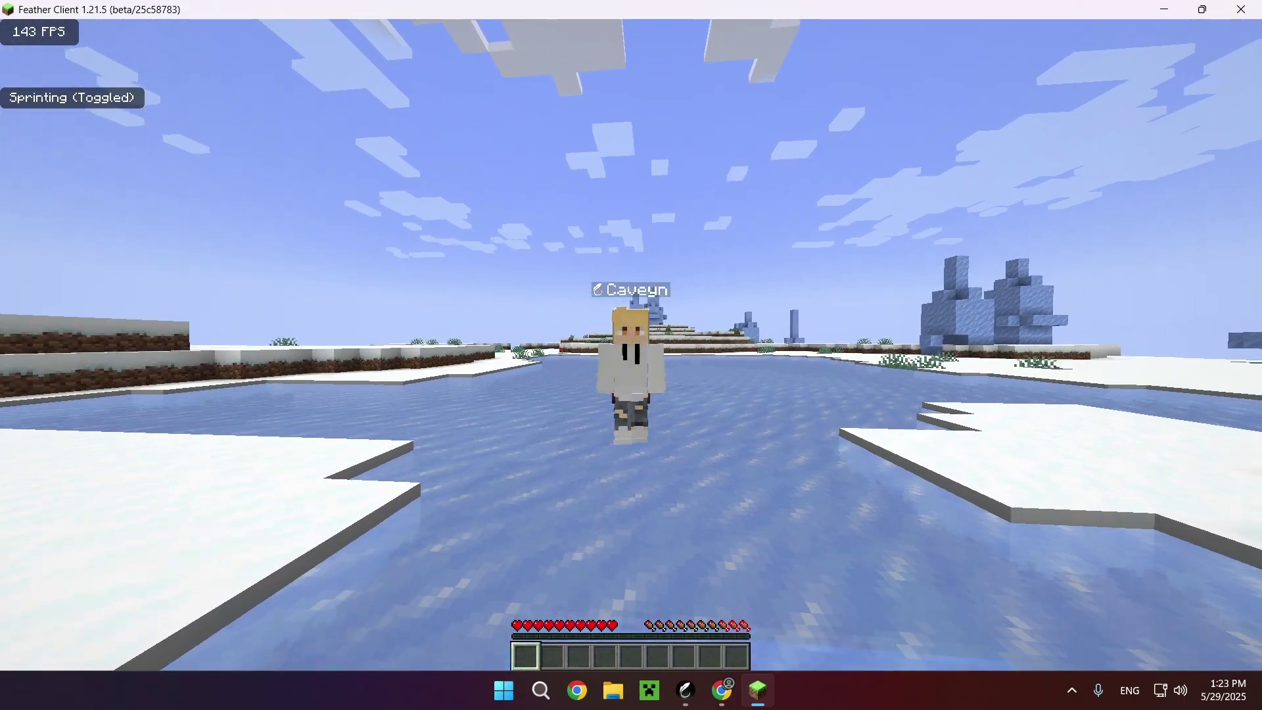
key("shift")
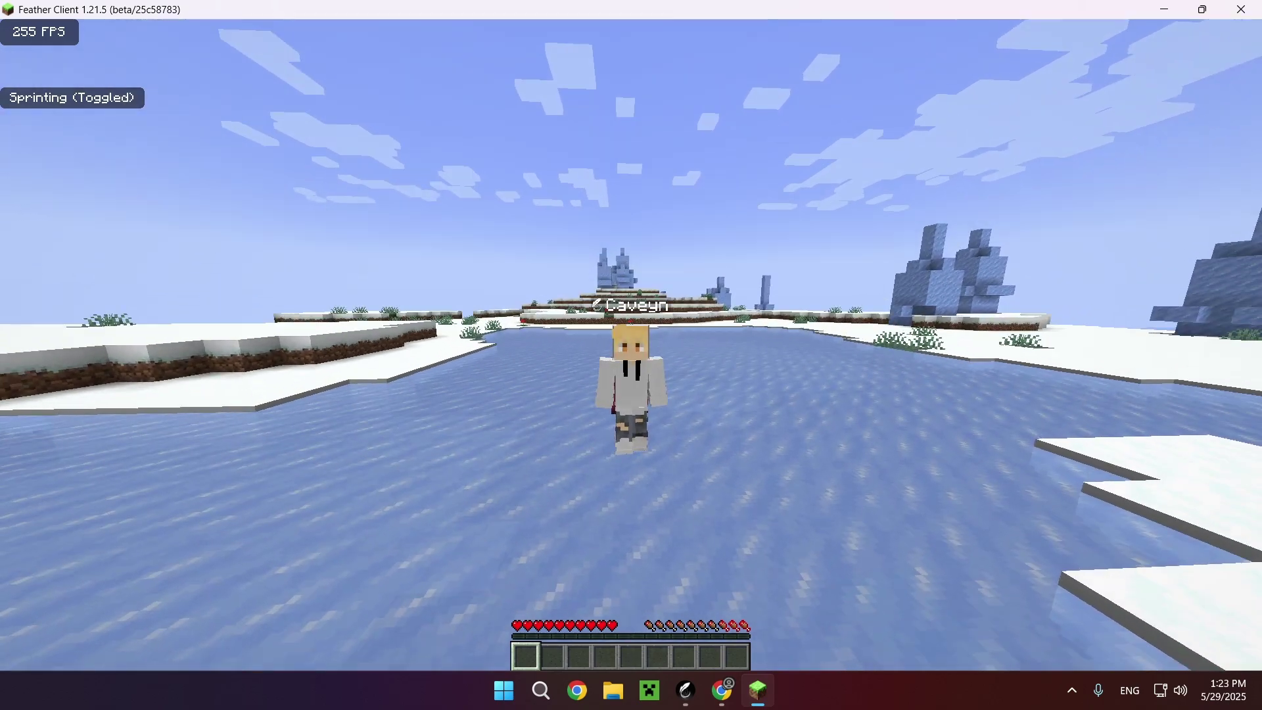
- In Feather's HUD layout editor, nudge the Boss Bar slightly upward and open the Ping mod's settings
key("Escape")
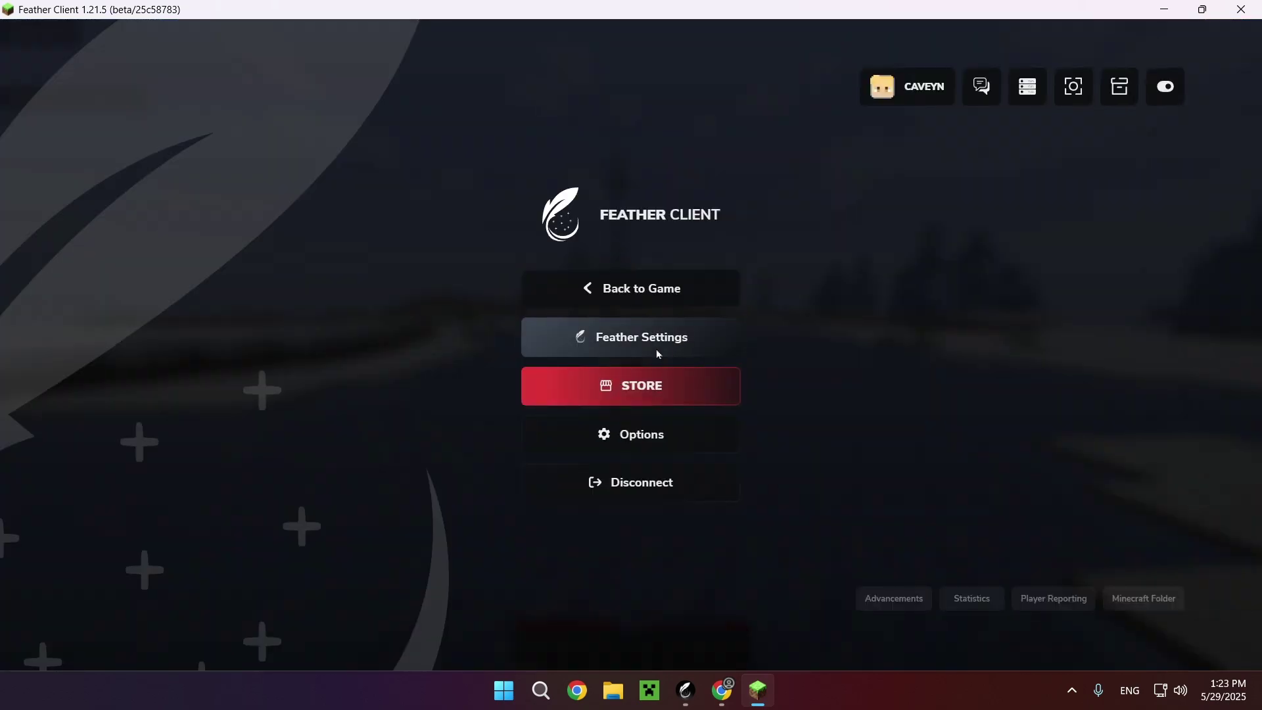
left_click(656, 349)
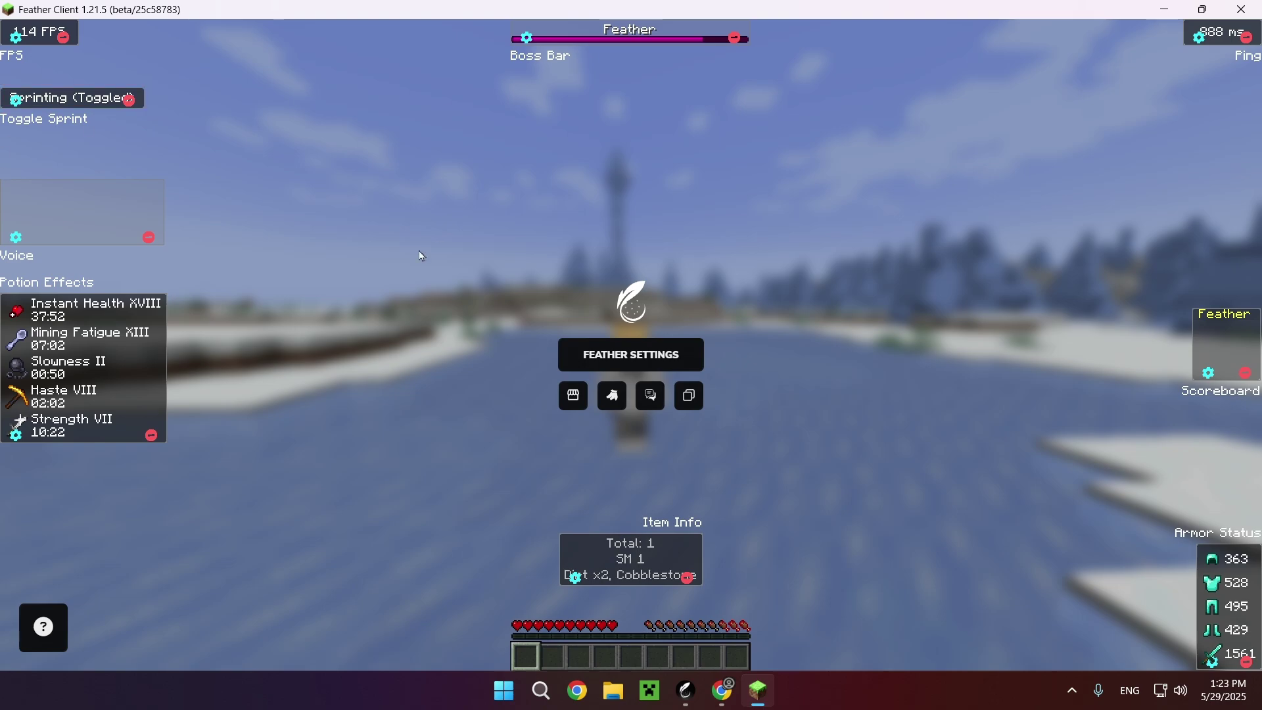
mouse_move(611, 37)
left_mouse_down()
mouse_move(291, 236)
mouse_move(612, 36)
left_mouse_up()
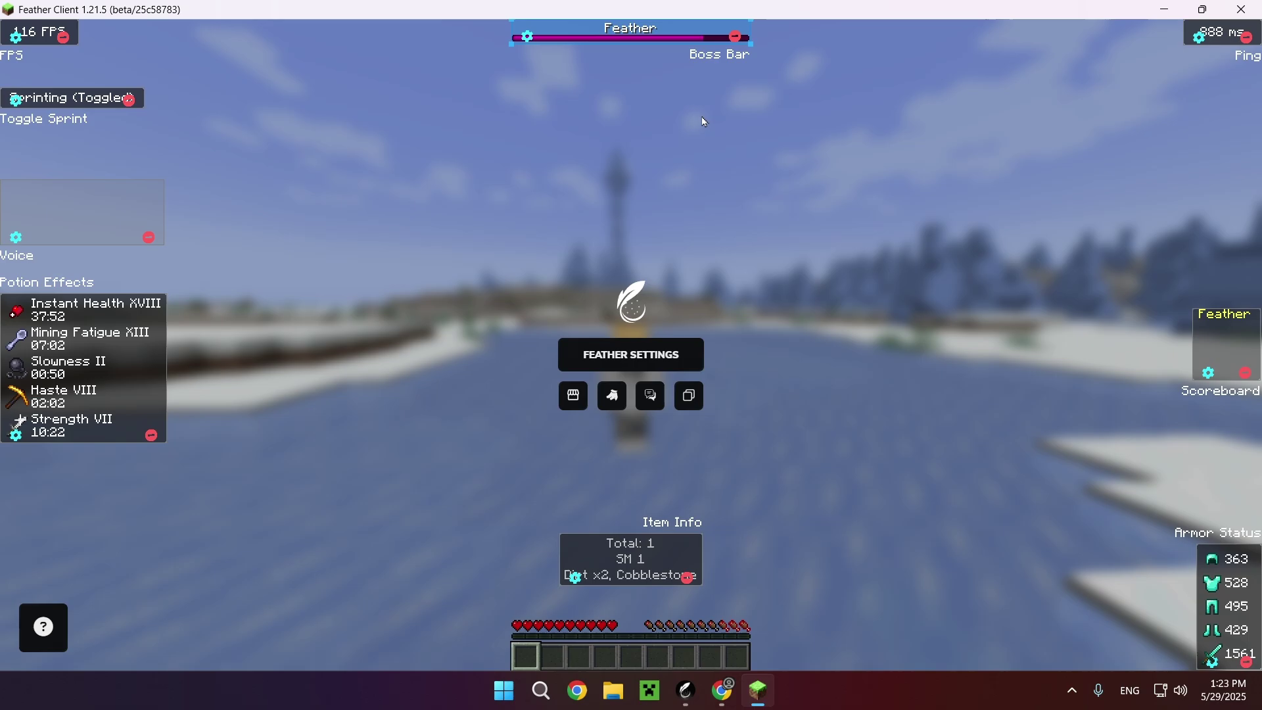
left_click(1201, 38)
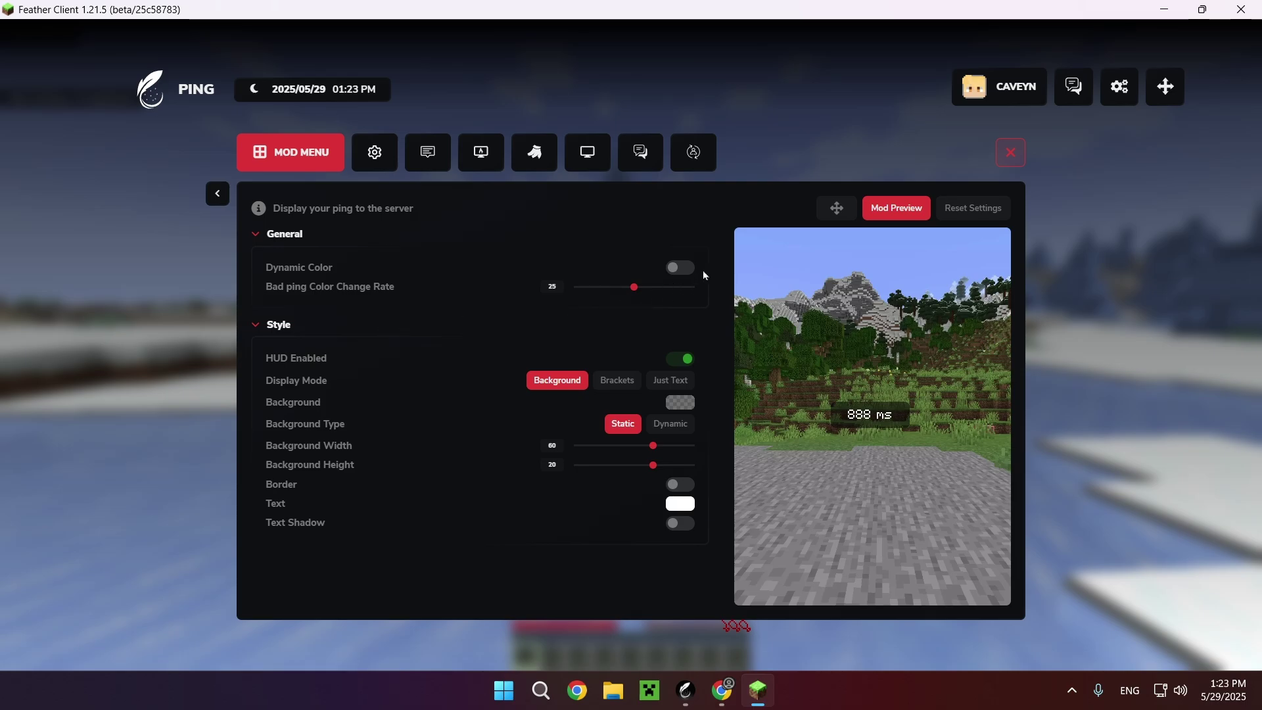
- Review Feather's General settings, from the general and server list options through to keybinds, inactive game settings and the vanilla effect overlay
left_click(389, 153)
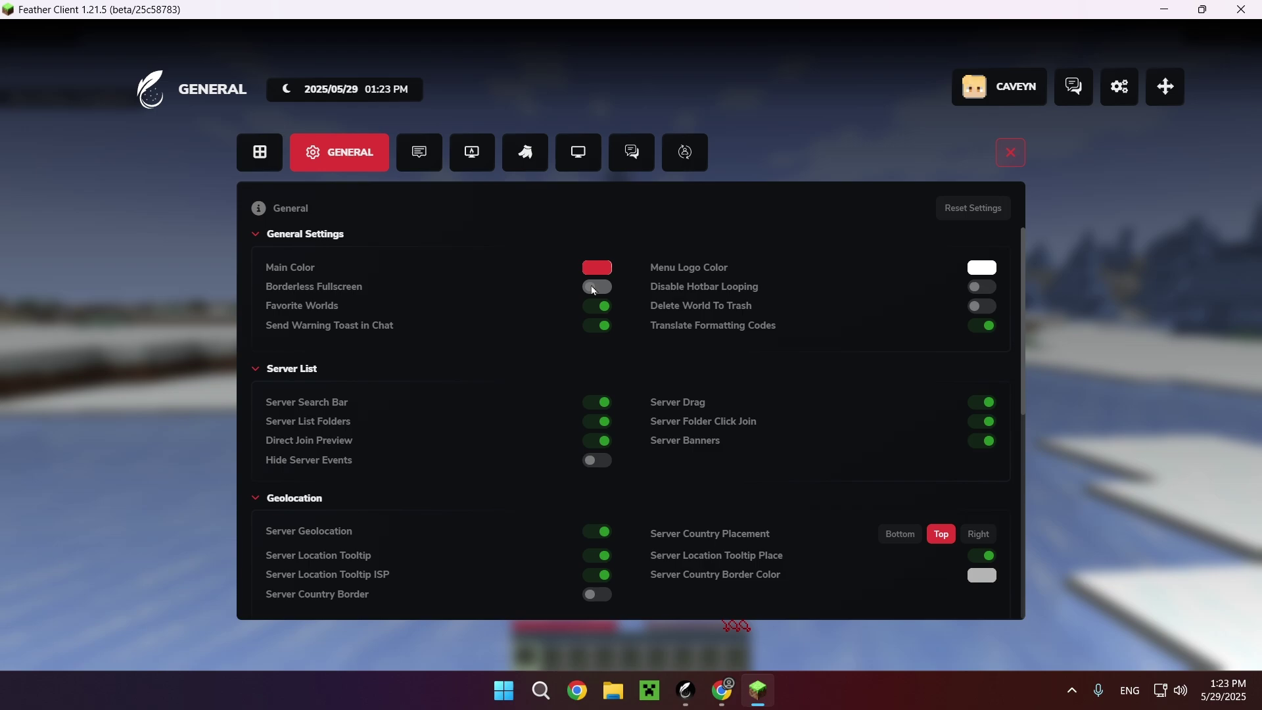
scroll(593, 290, "down", 3)
scroll(595, 413, "down", 1)
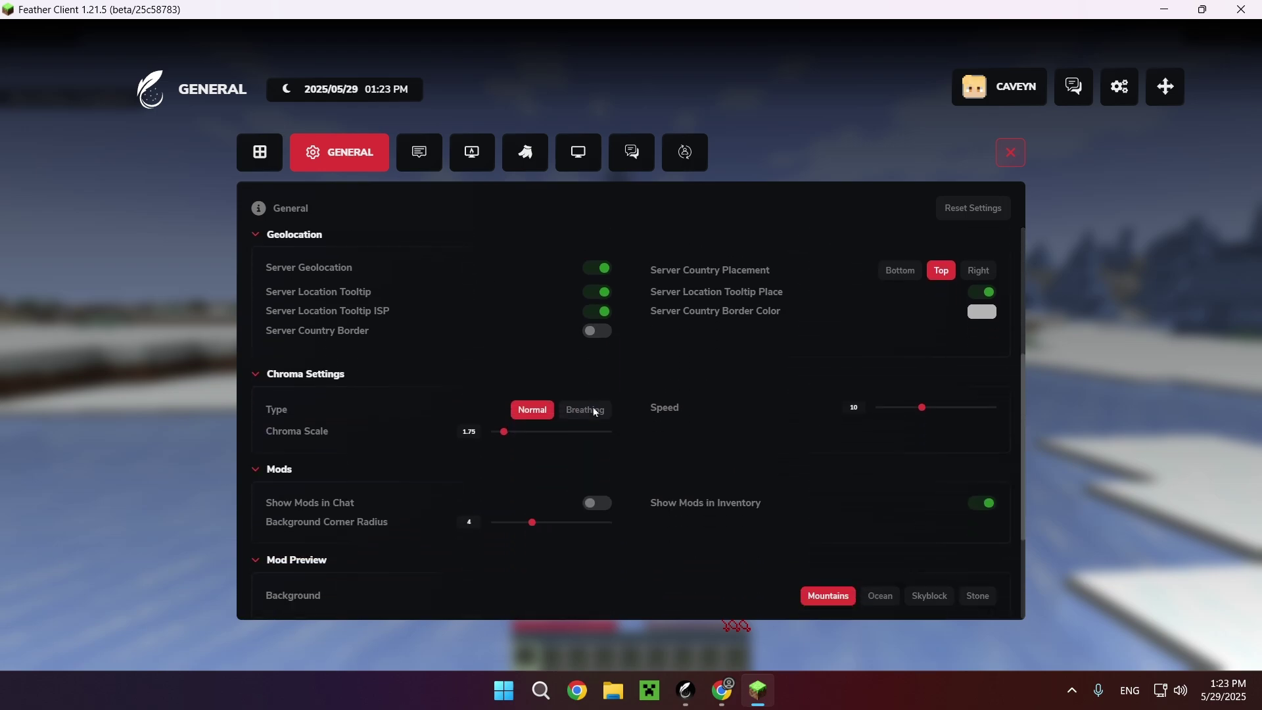
scroll(590, 409, "down", 1)
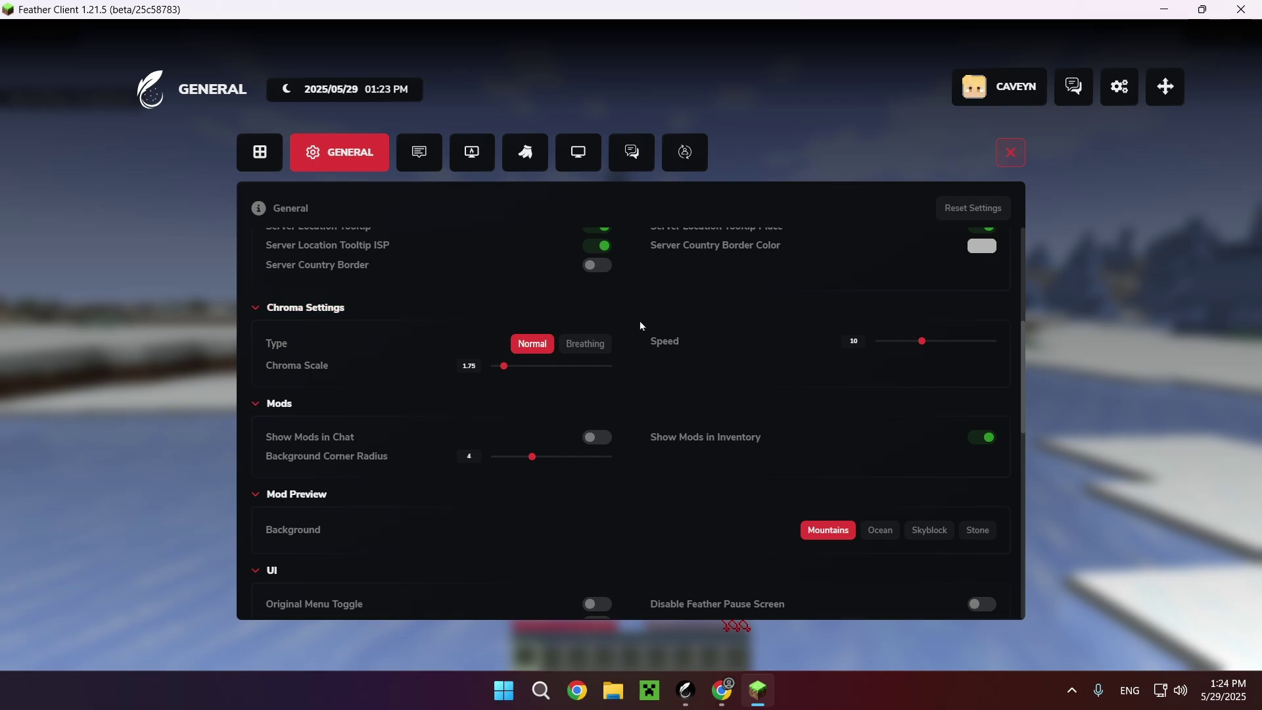
scroll(641, 325, "down", 1)
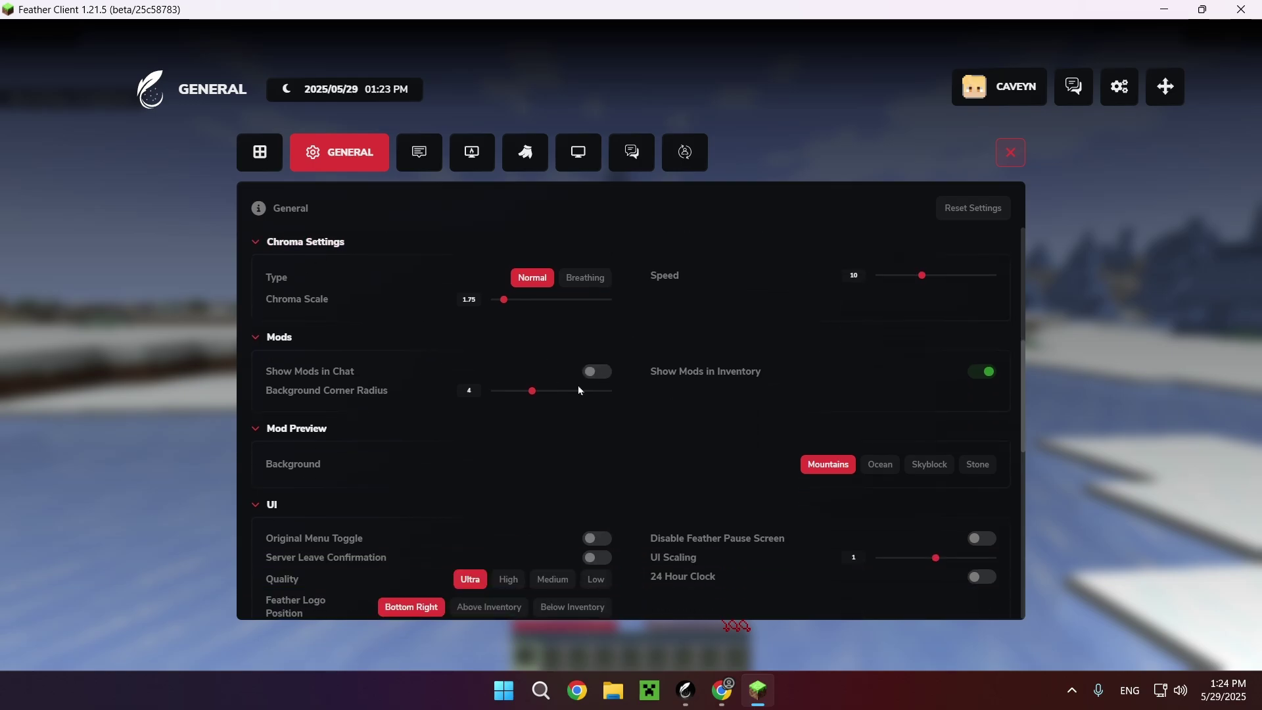
scroll(486, 435, "down", 10)
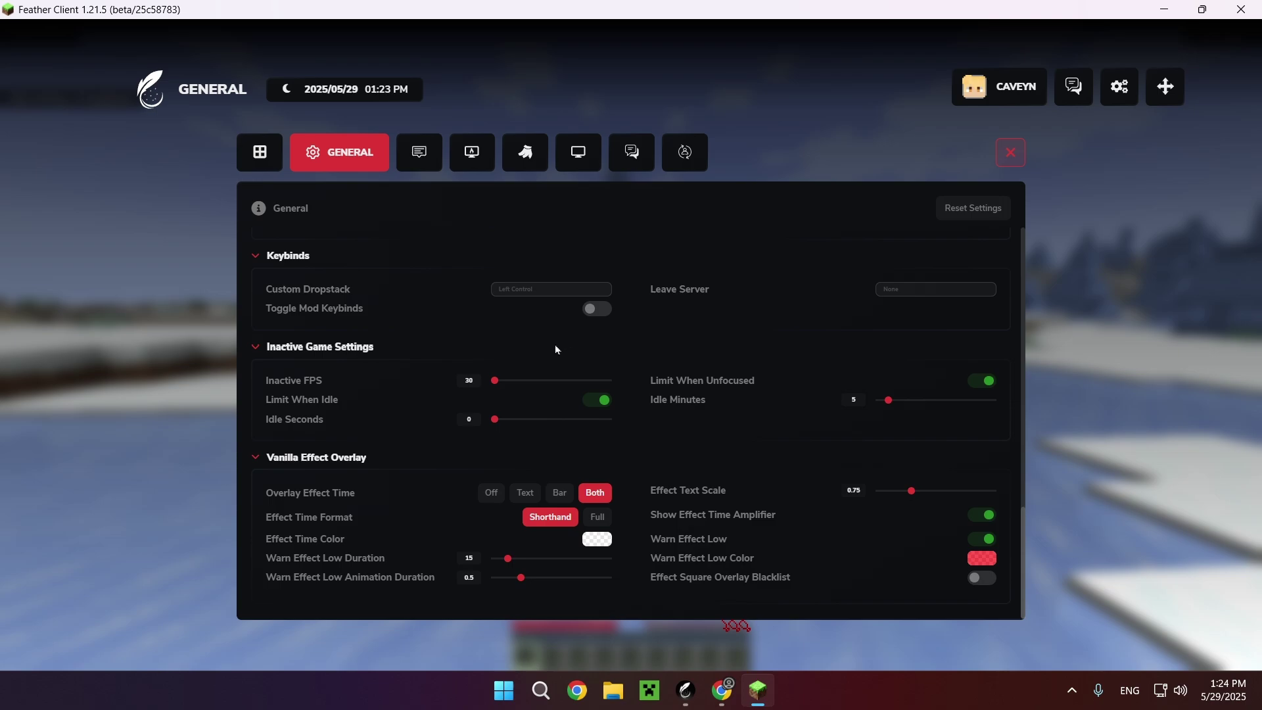
- Try to assign a key to the Leave Server keybind, and close the Feather settings to return to the game
left_click(909, 290)
left_click(706, 362)
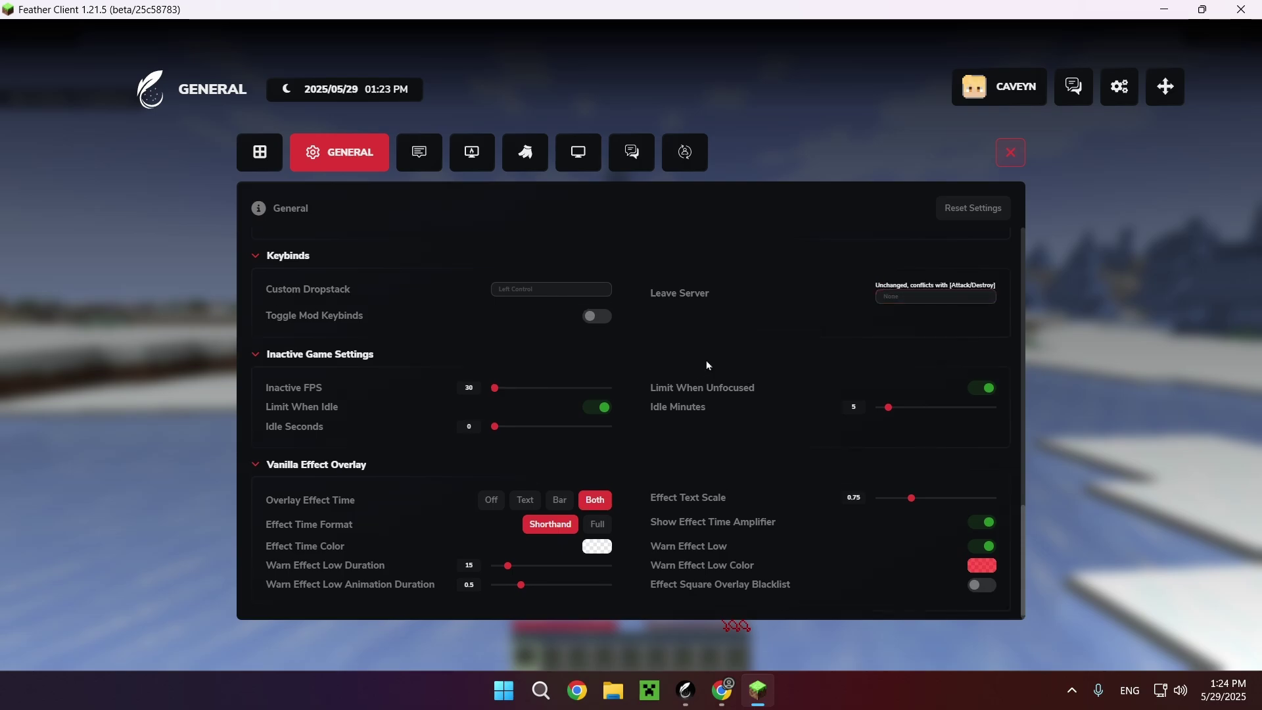
left_click(908, 299)
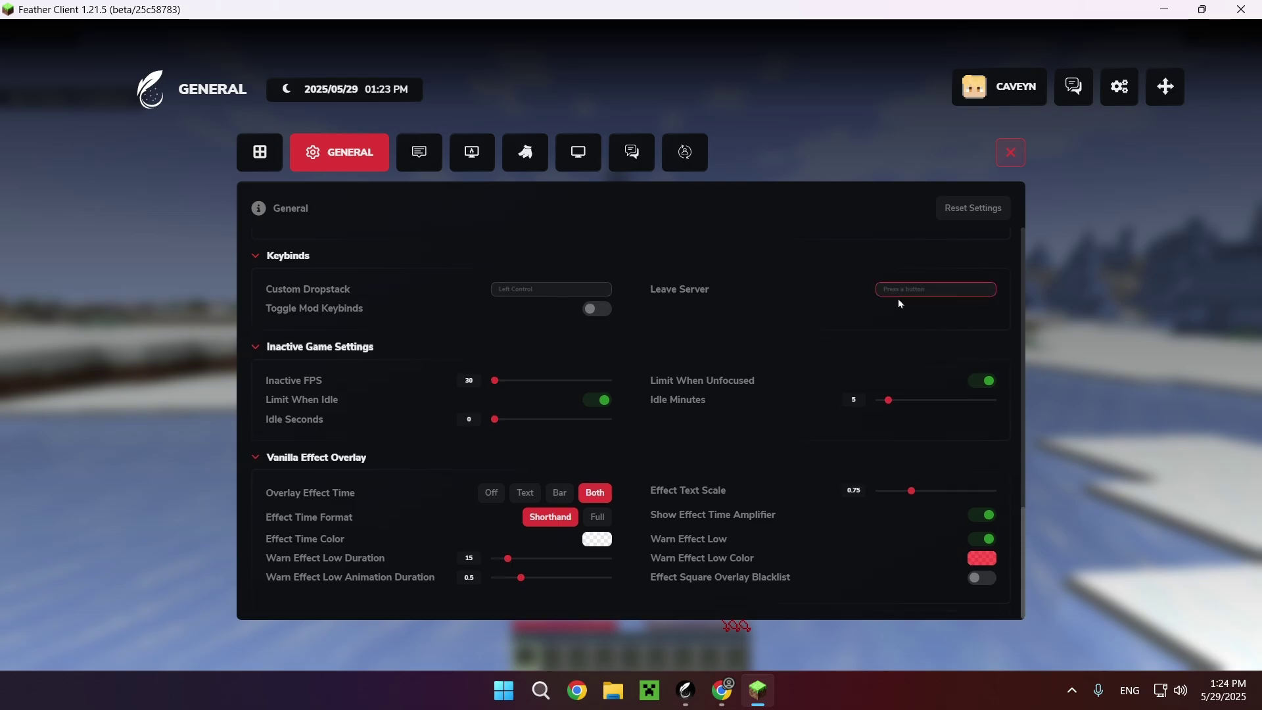
left_click(1022, 146)
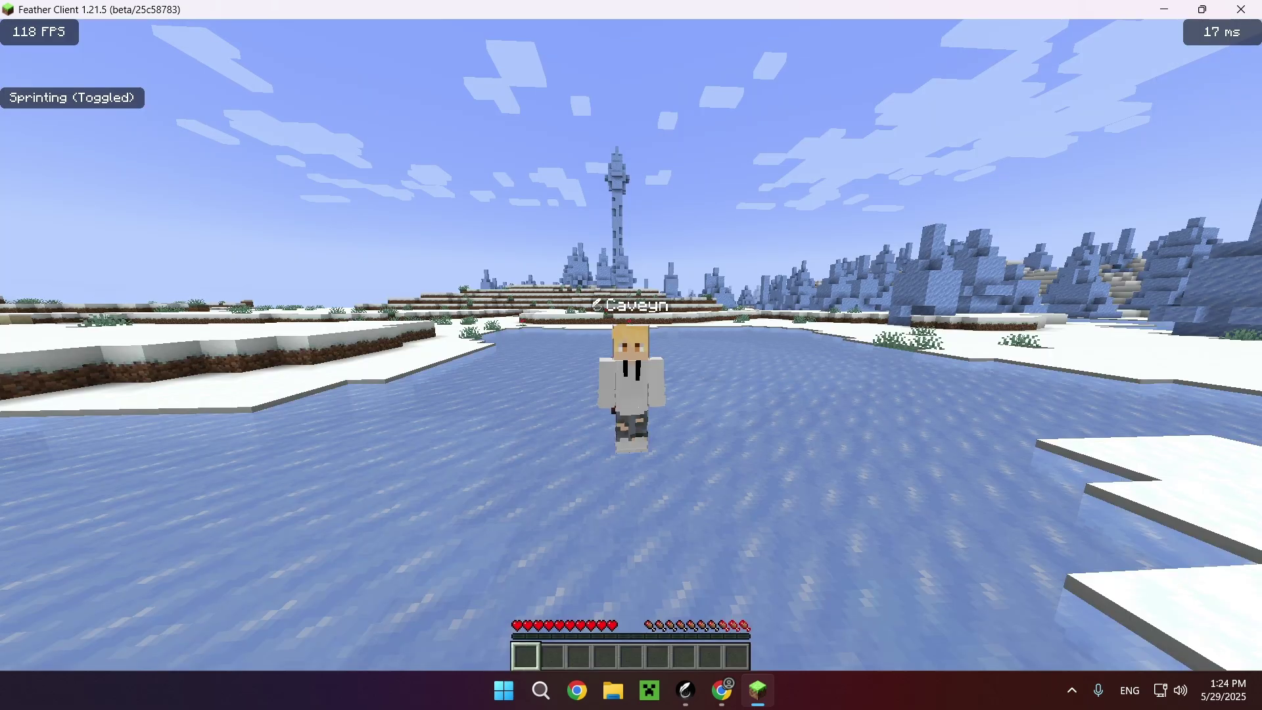